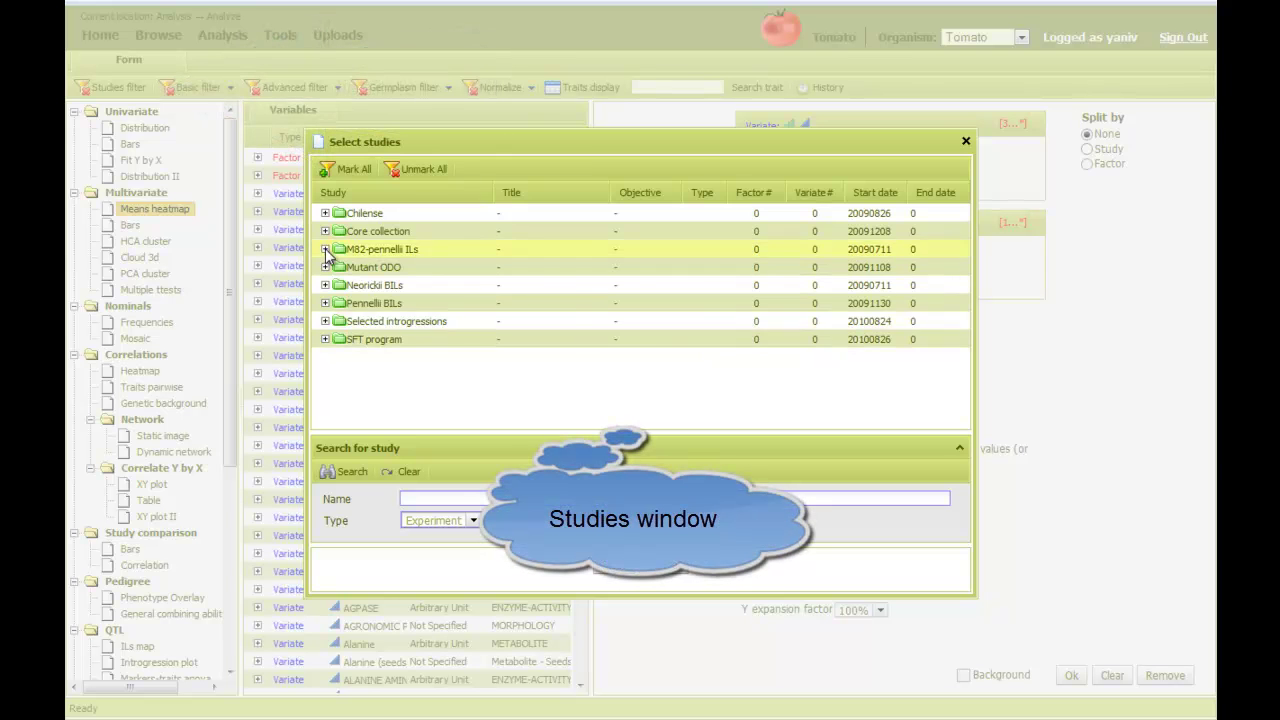
Step: Filter the traits list to the akko 2004 morphology study under M82-pennellii ILs > Phenotypes
click(325, 249)
click(339, 285)
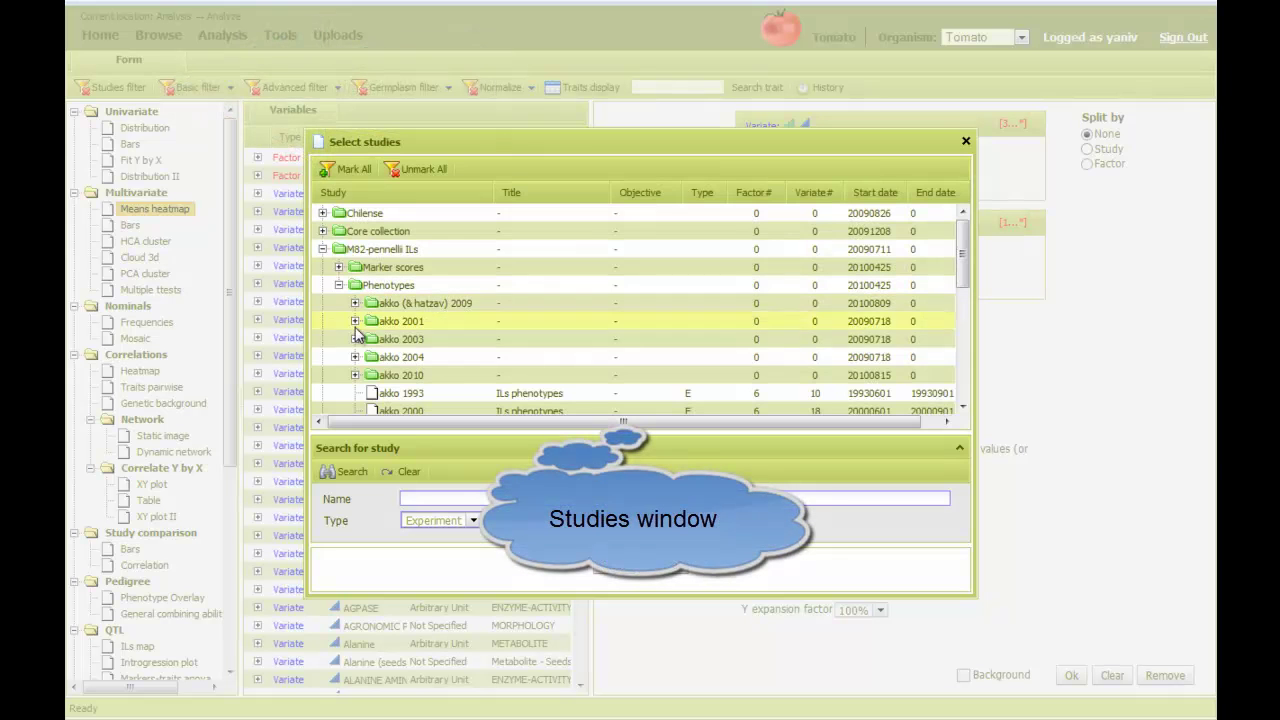
click(355, 358)
scroll(505, 312, down, 1)
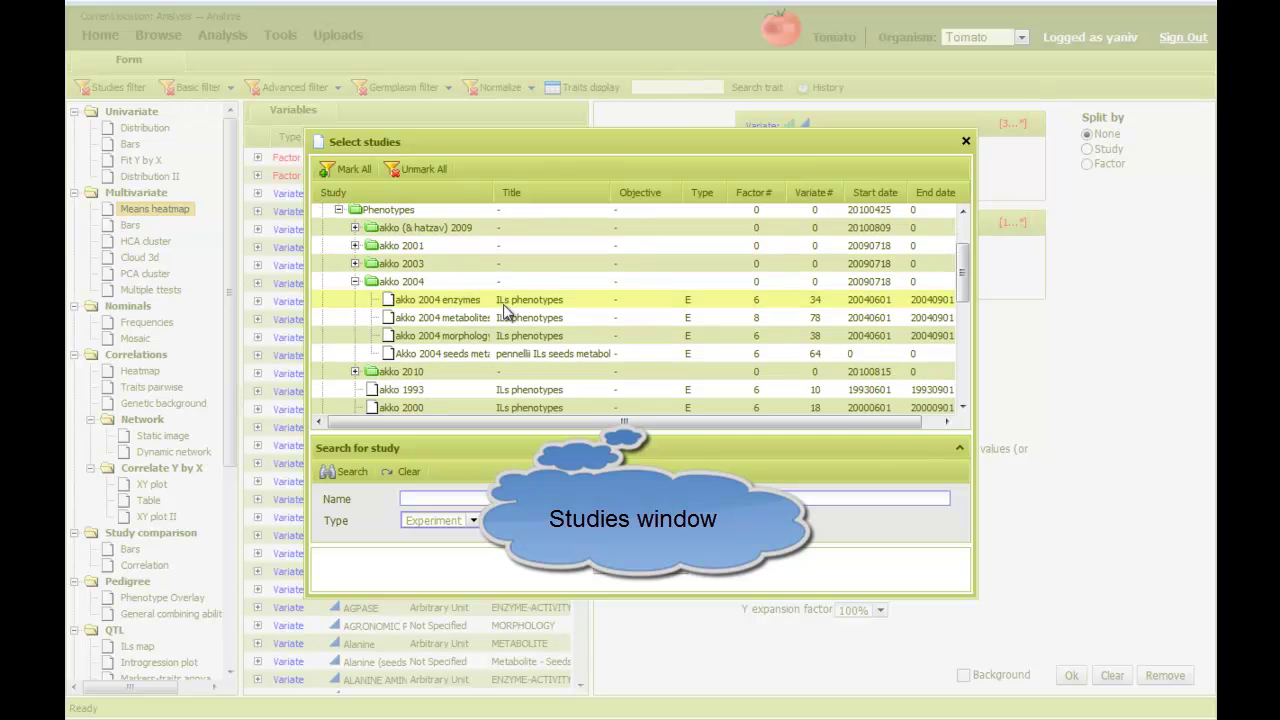
drag(493, 192, 577, 192)
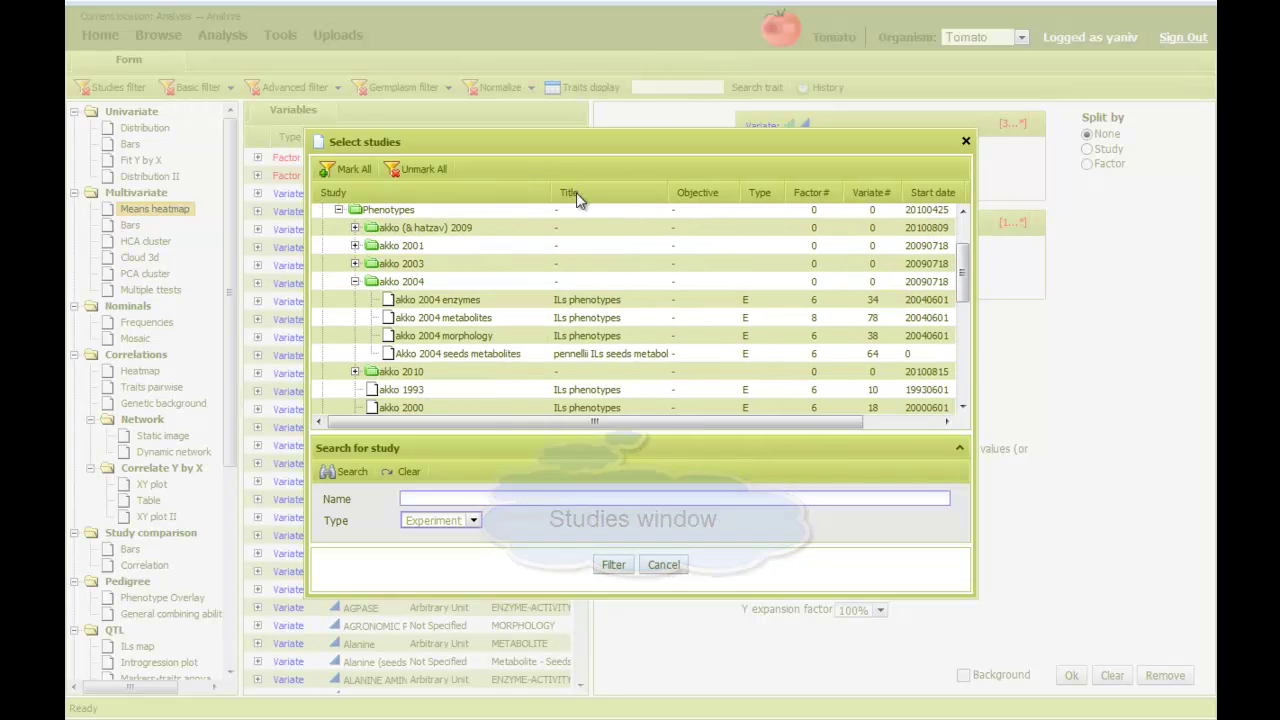
click(502, 333)
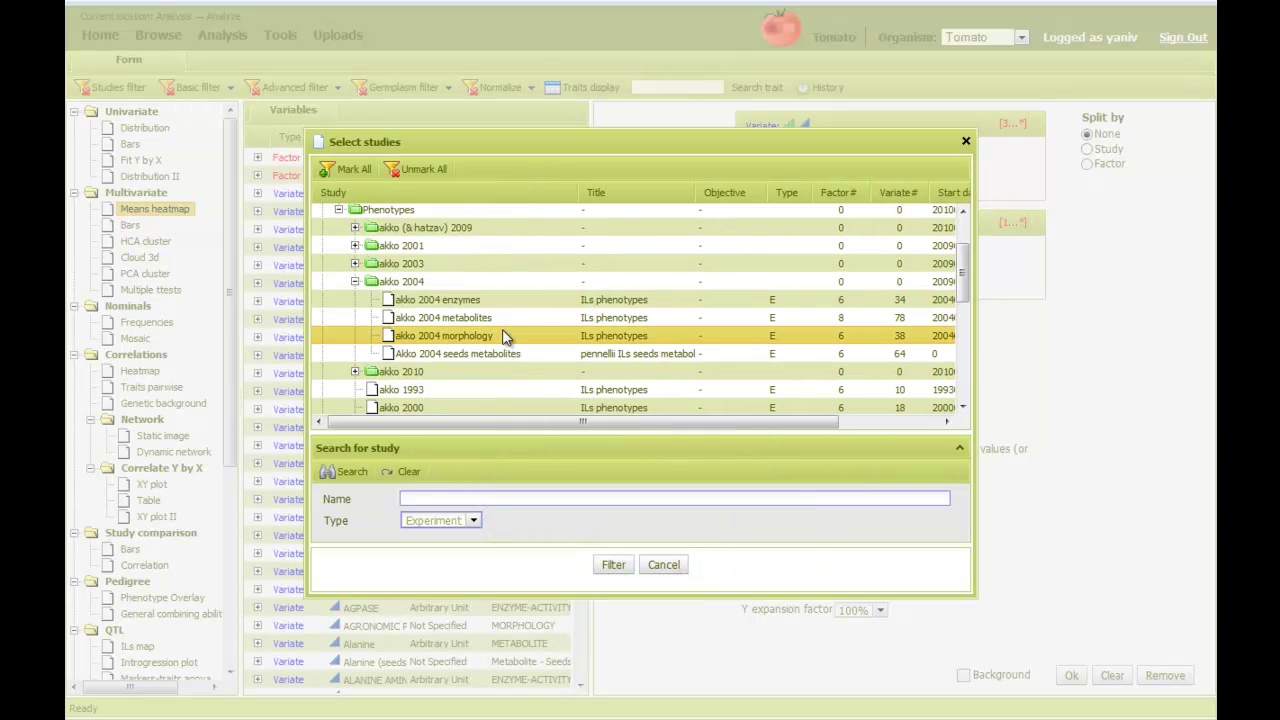
click(614, 565)
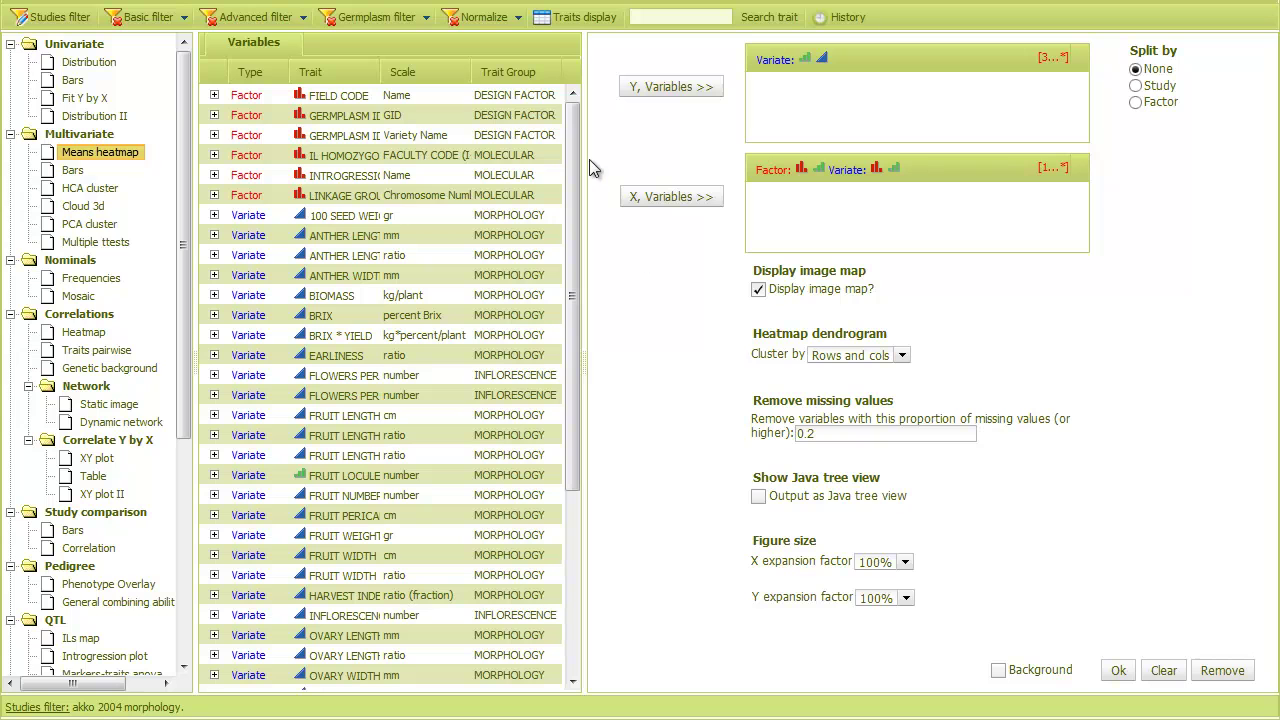
Step: Assign GERMPLASM Variety Name as the X factor and all listed traits as Y variates, then run
click(495, 139)
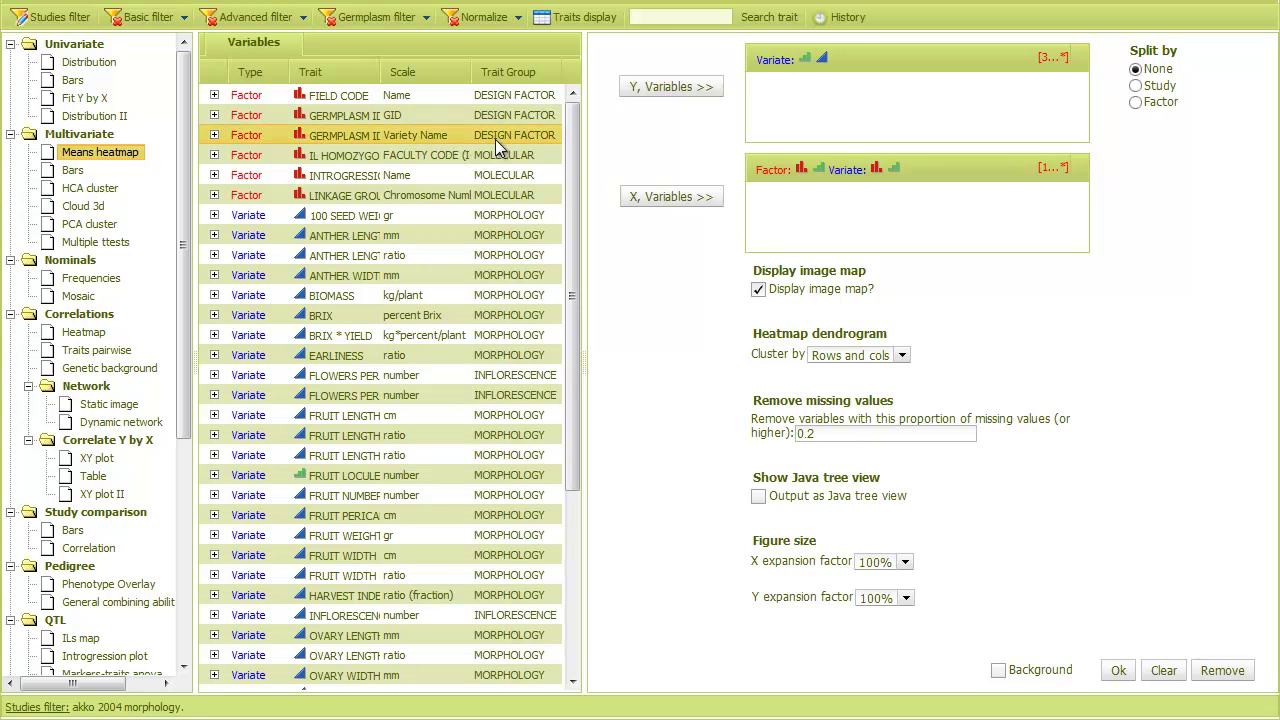
click(655, 202)
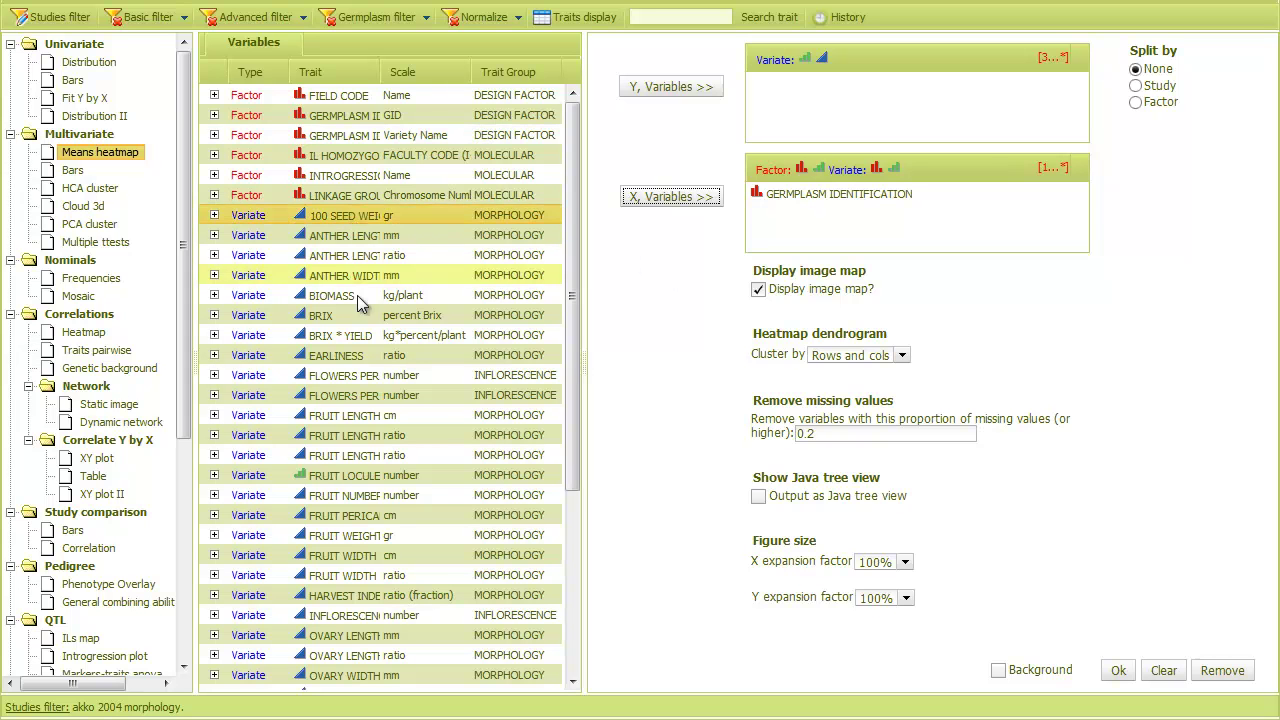
scroll(370, 350, down, 5)
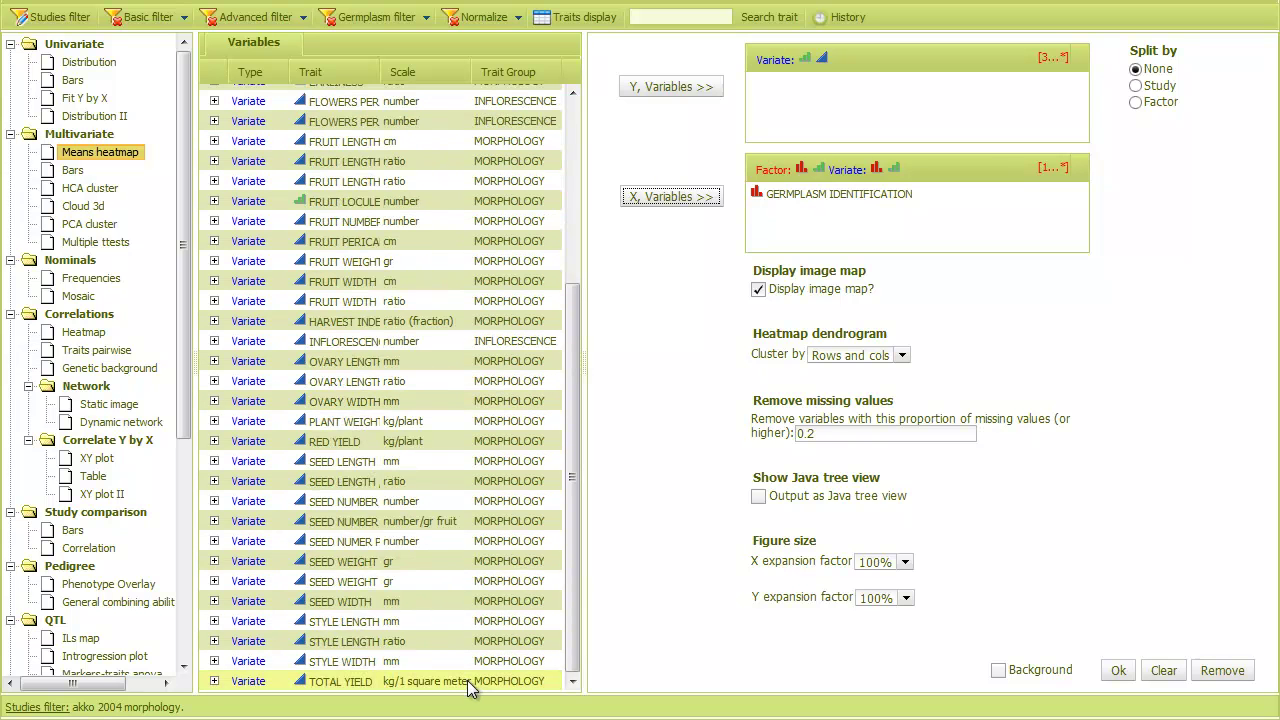
shift+click(460, 680)
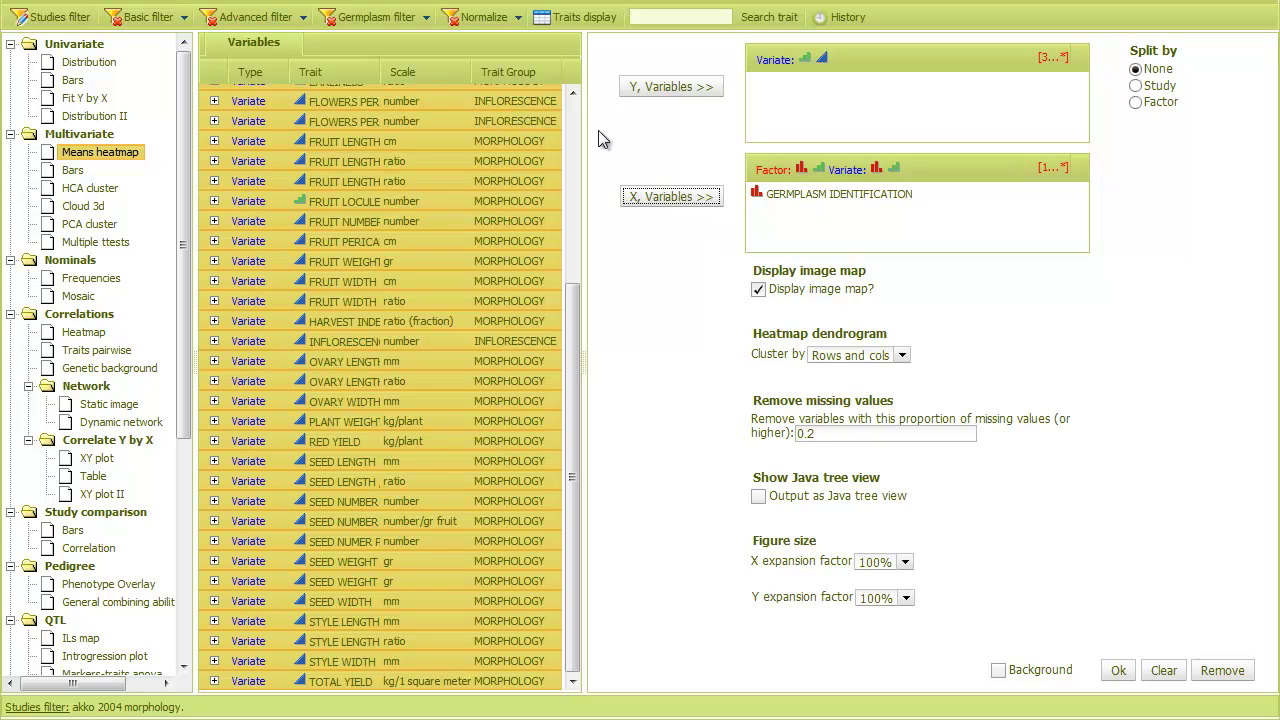
click(667, 88)
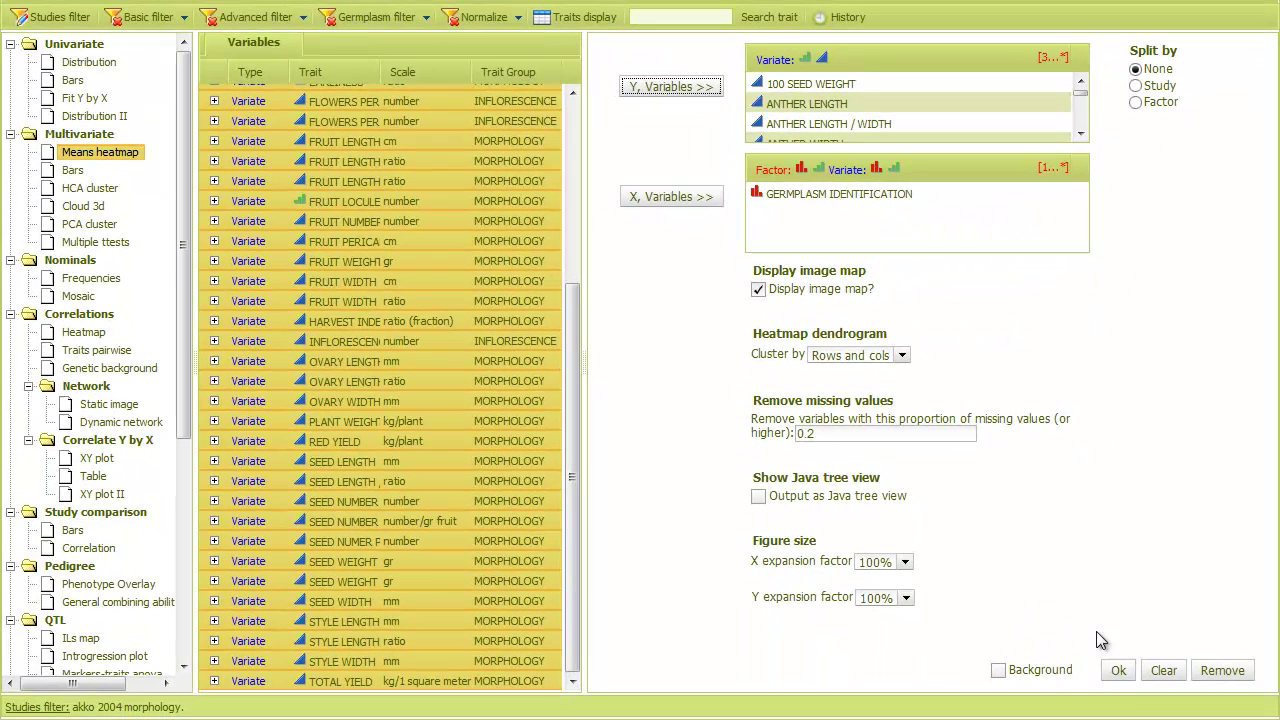
click(1118, 672)
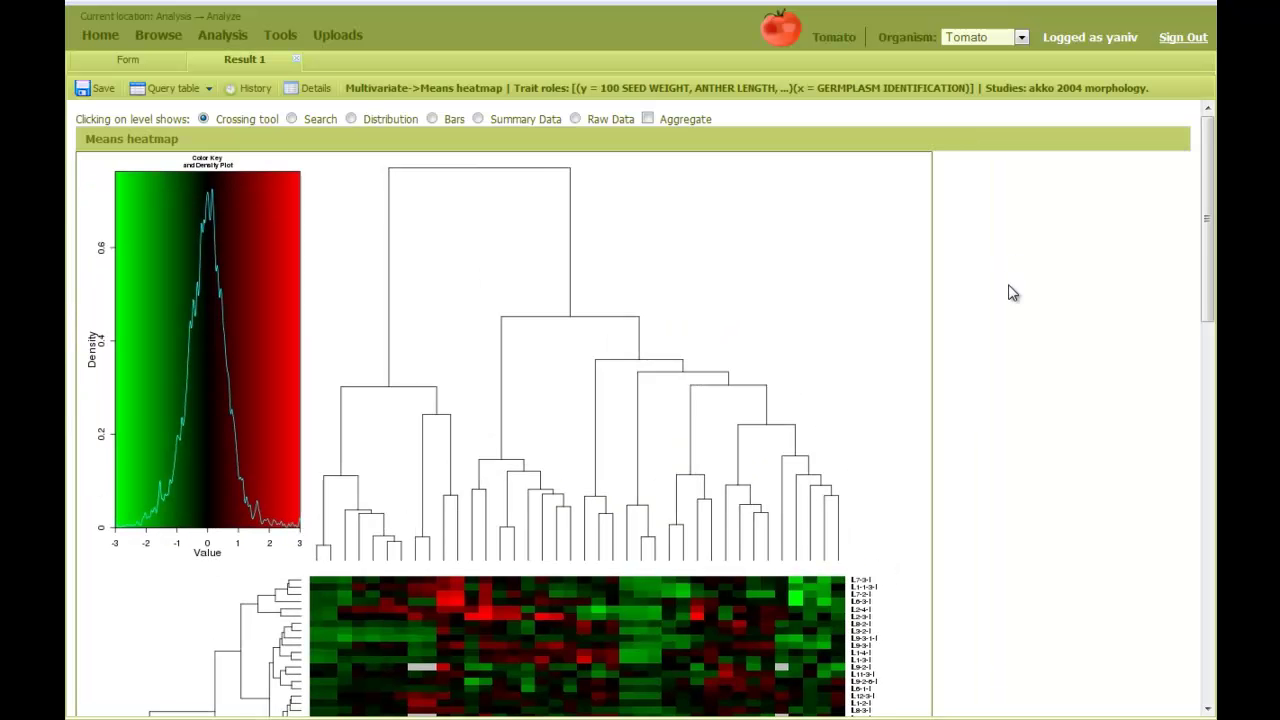
Step: Scroll through the Result 1 heatmap from its colour key to the trait labels, checking variety and trait values
scroll(1008, 289, down, 5)
scroll(950, 335, down, 3)
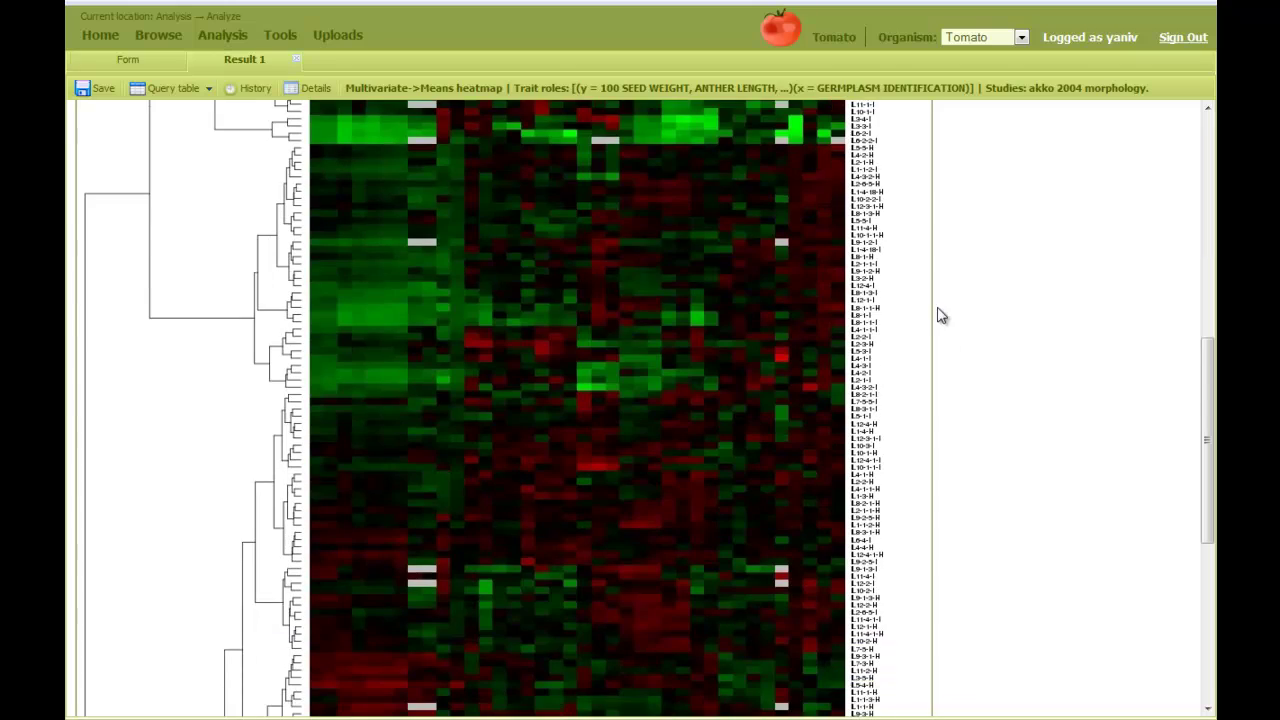
scroll(940, 315, down, 5)
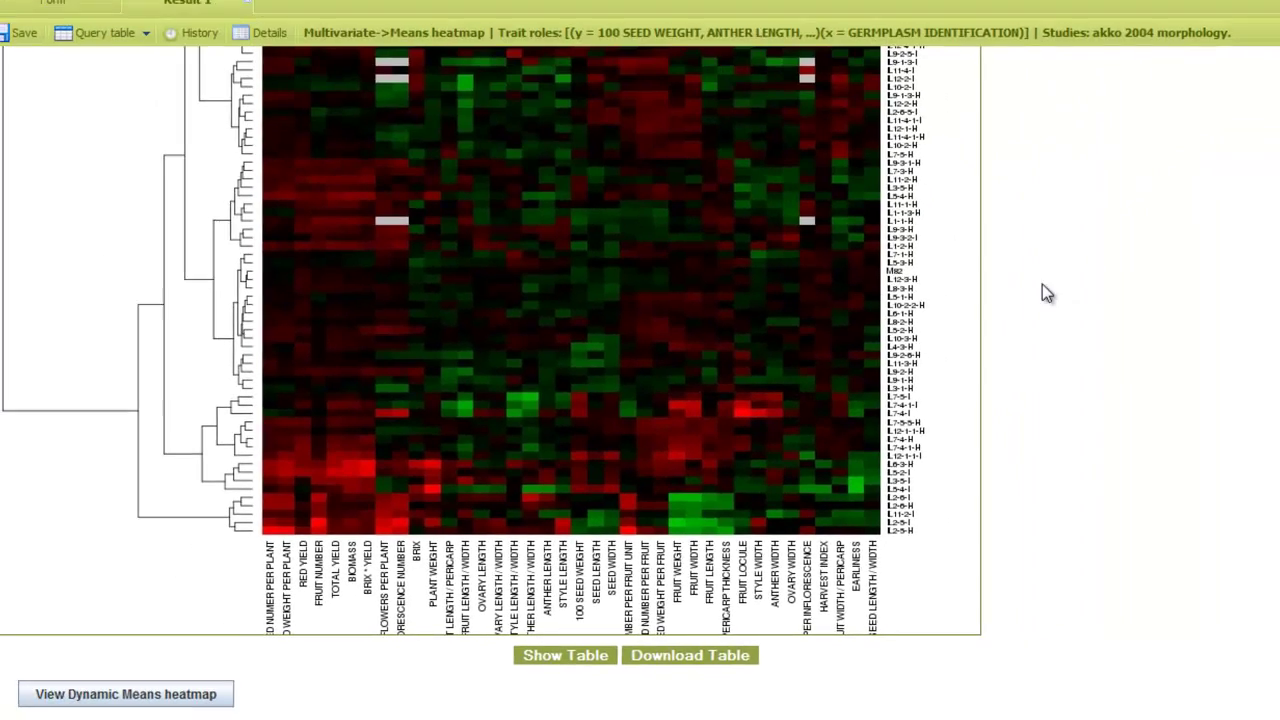
scroll(1022, 299, up, 3)
scroll(1022, 301, up, 10)
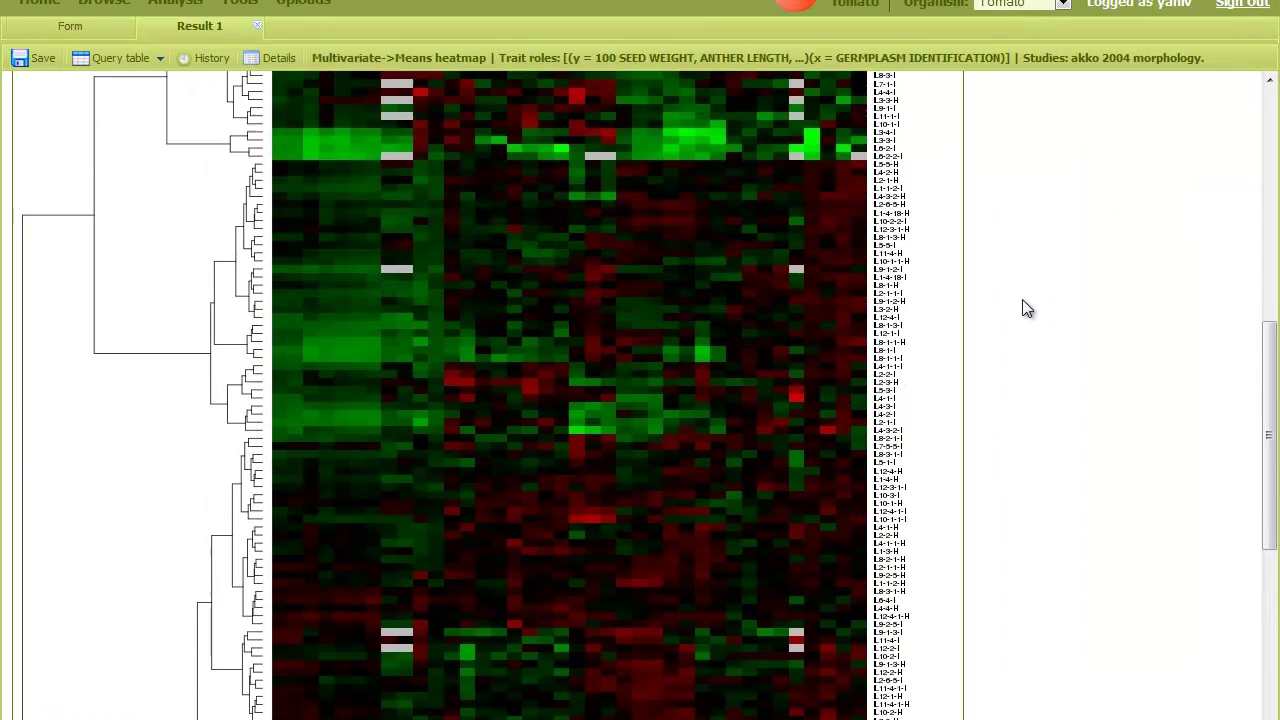
scroll(1027, 308, up, 3)
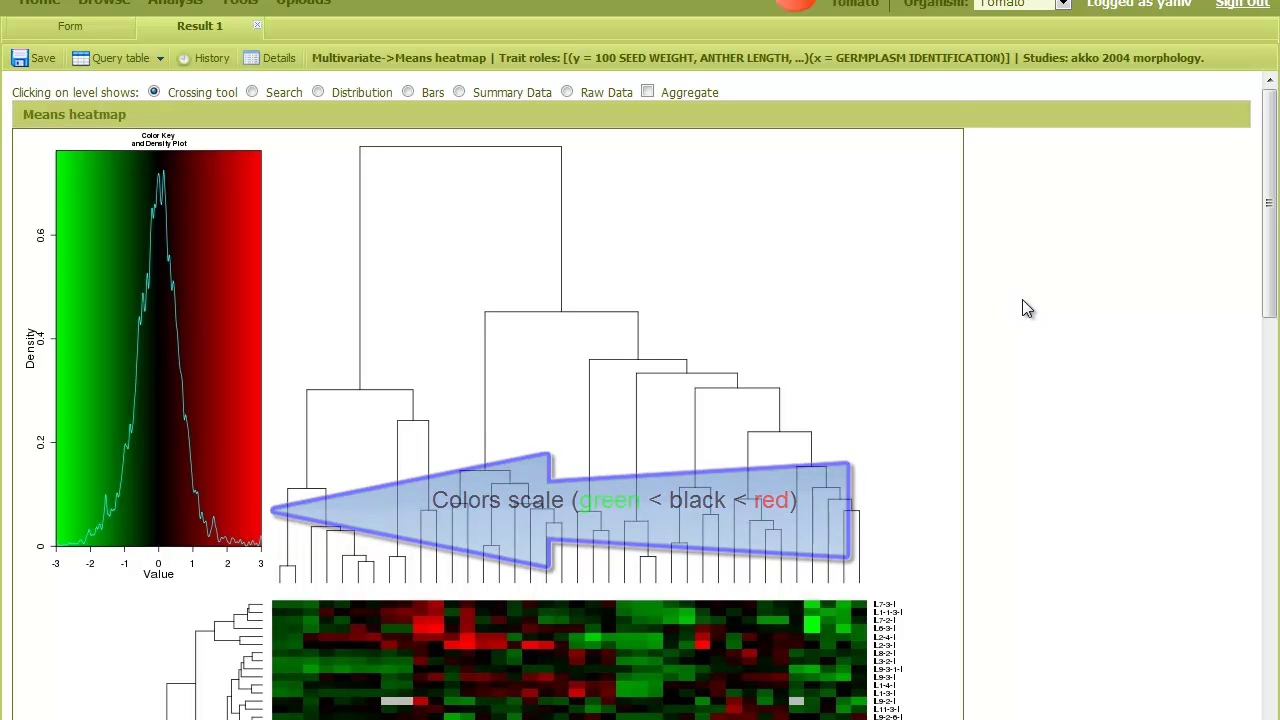
scroll(1027, 330, down, 3)
scroll(1027, 330, down, 4)
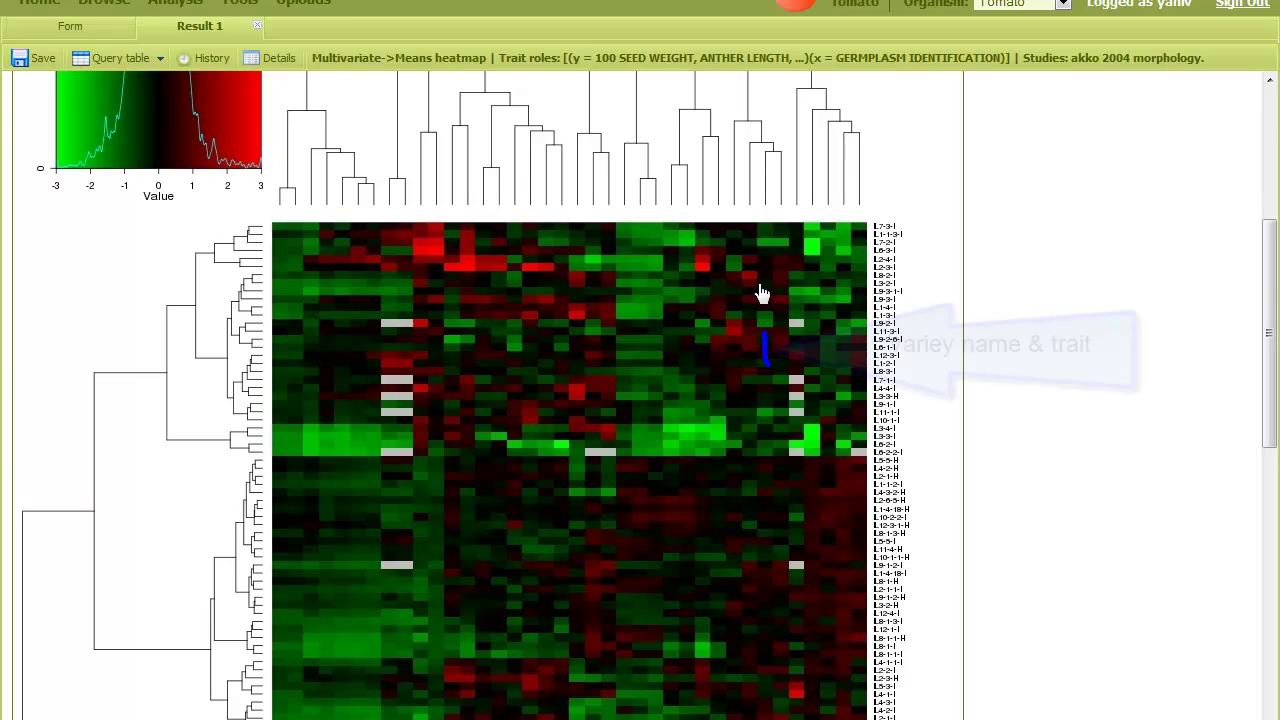
mouse_move(580, 323)
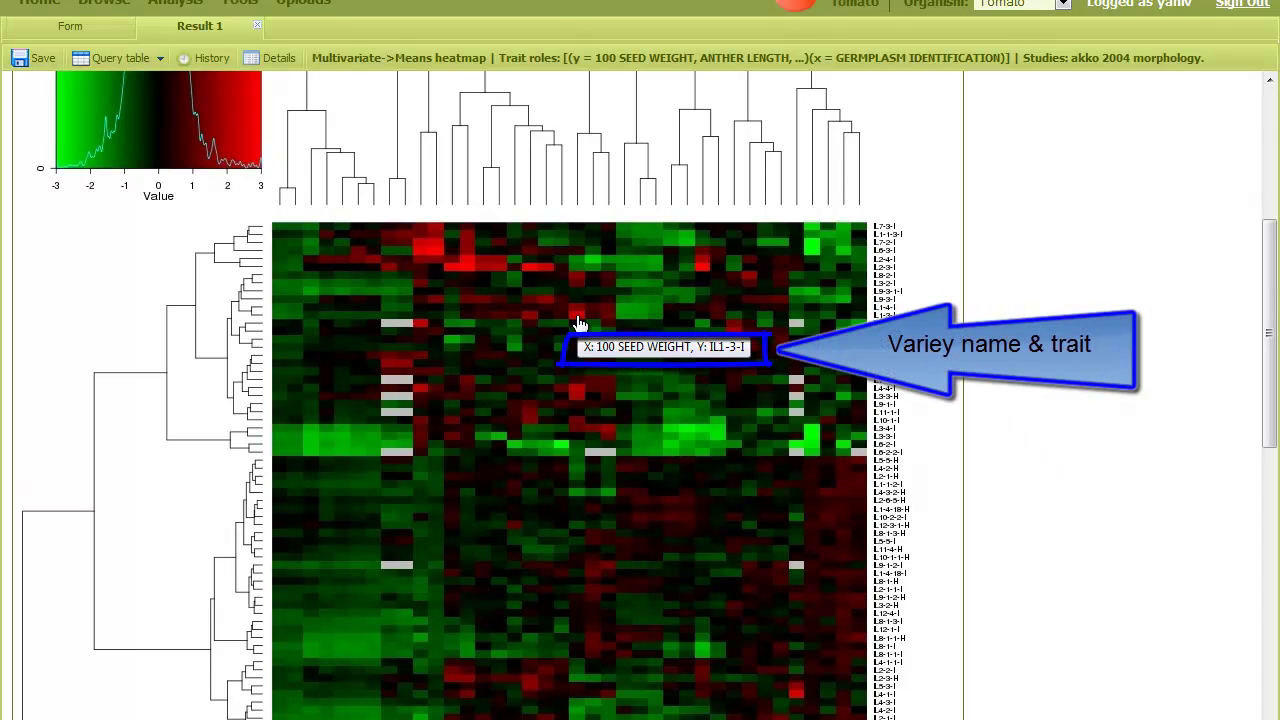
mouse_move(703, 276)
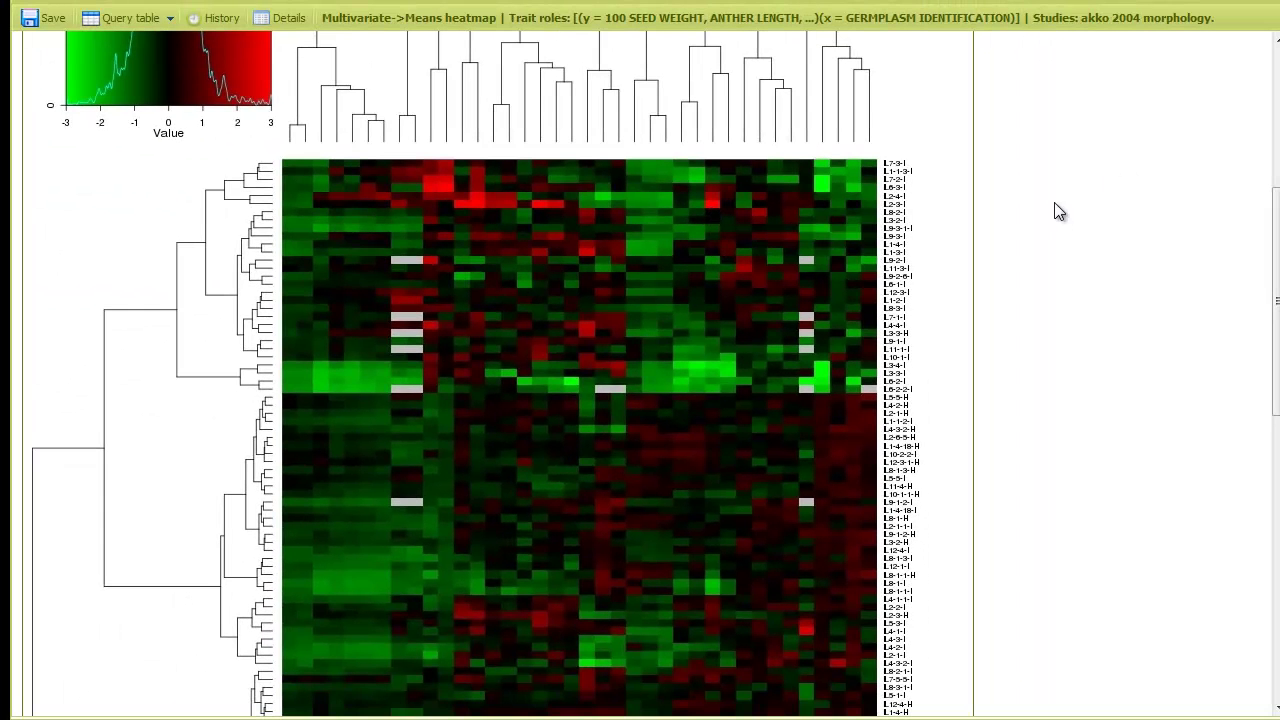
scroll(1058, 212, down, 3)
scroll(1060, 210, down, 5)
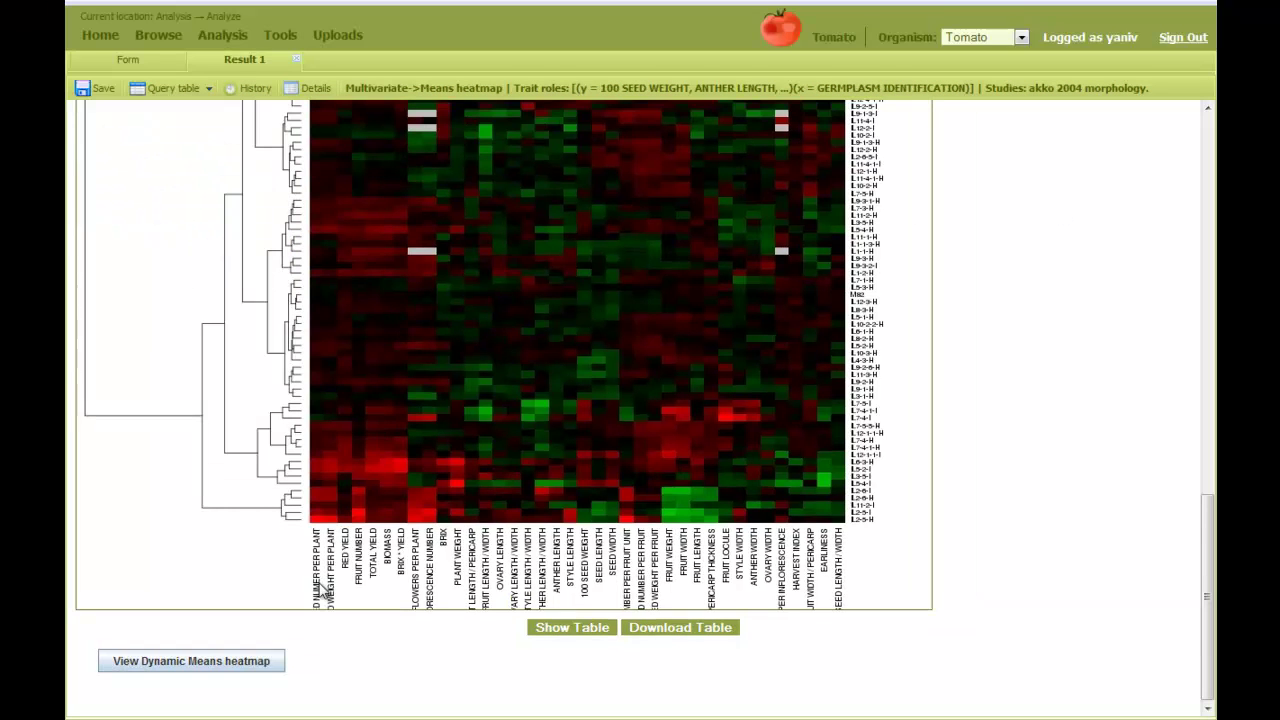
Step: Launch the dynamic Java TreeView heatmap and zoom into four blocks of variety rows
click(232, 667)
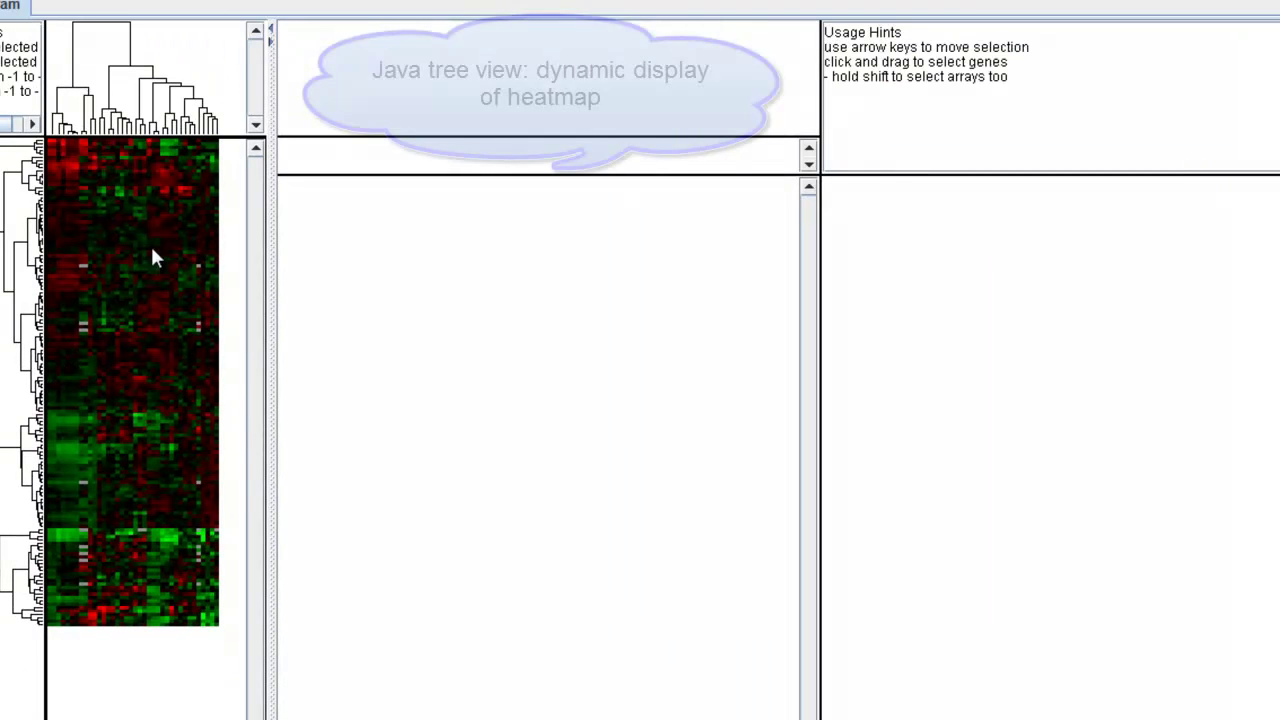
drag(79, 216, 158, 434)
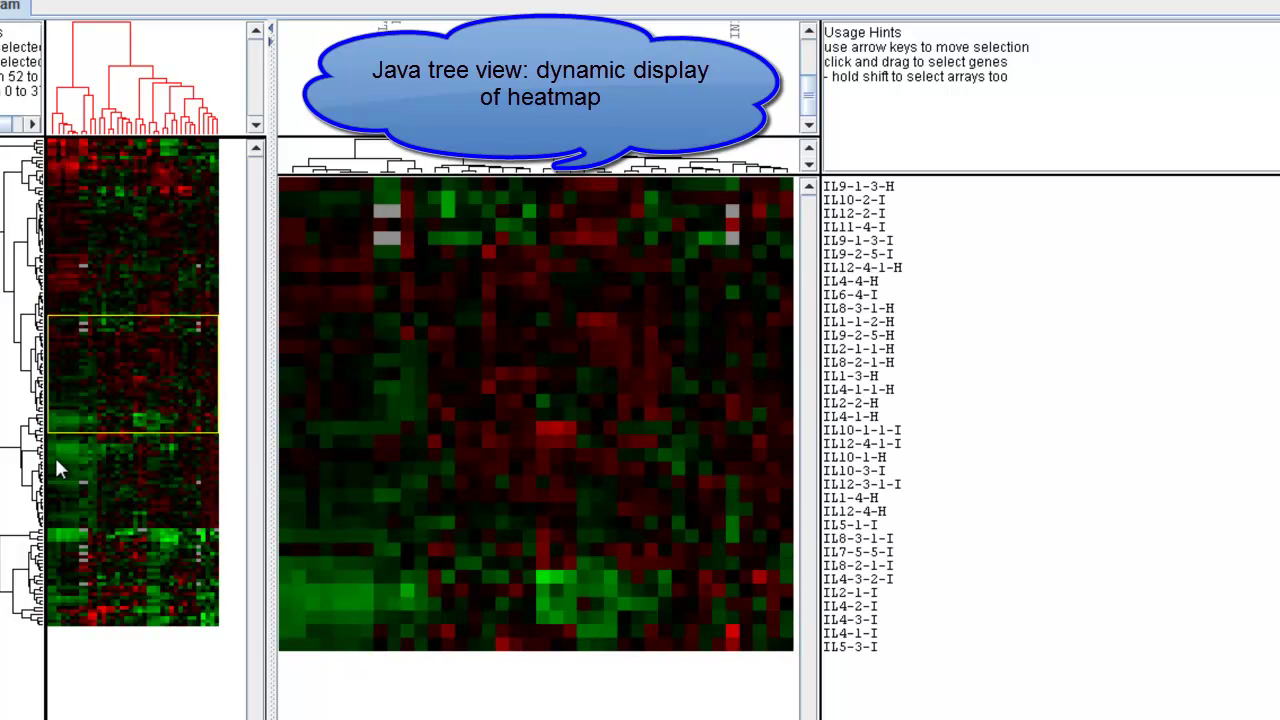
drag(56, 460, 186, 528)
drag(87, 549, 135, 592)
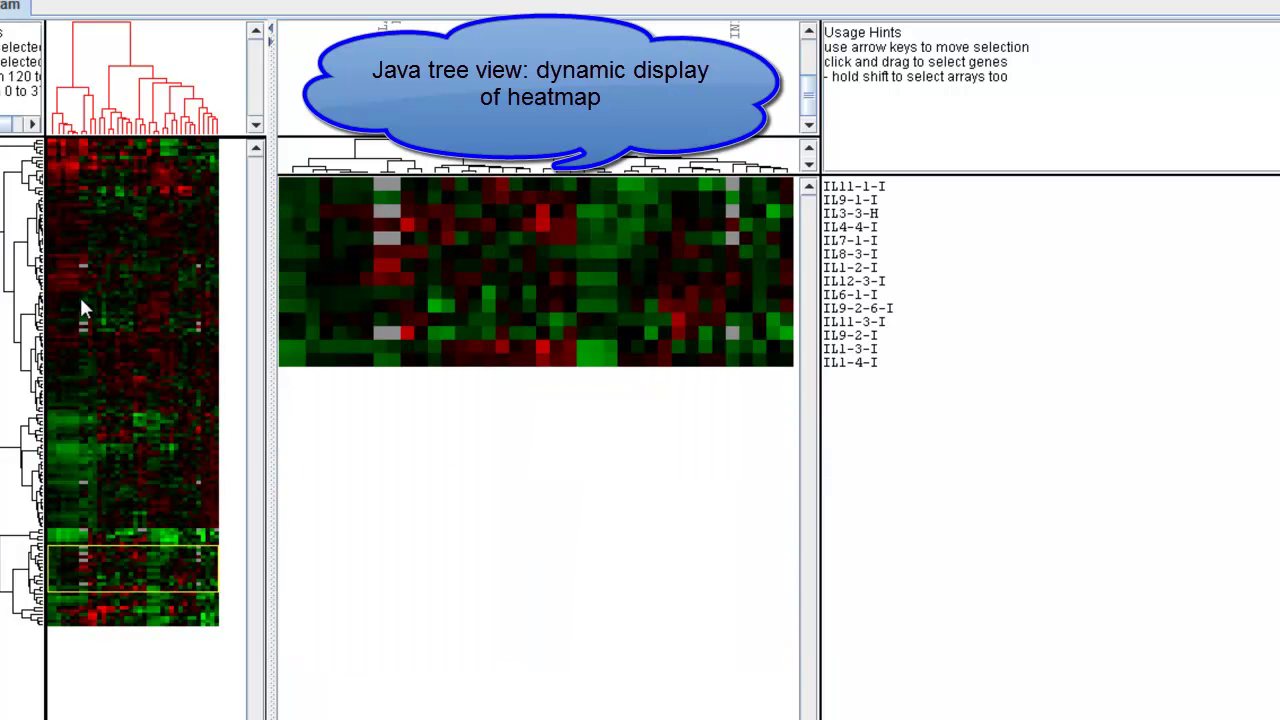
drag(82, 308, 163, 434)
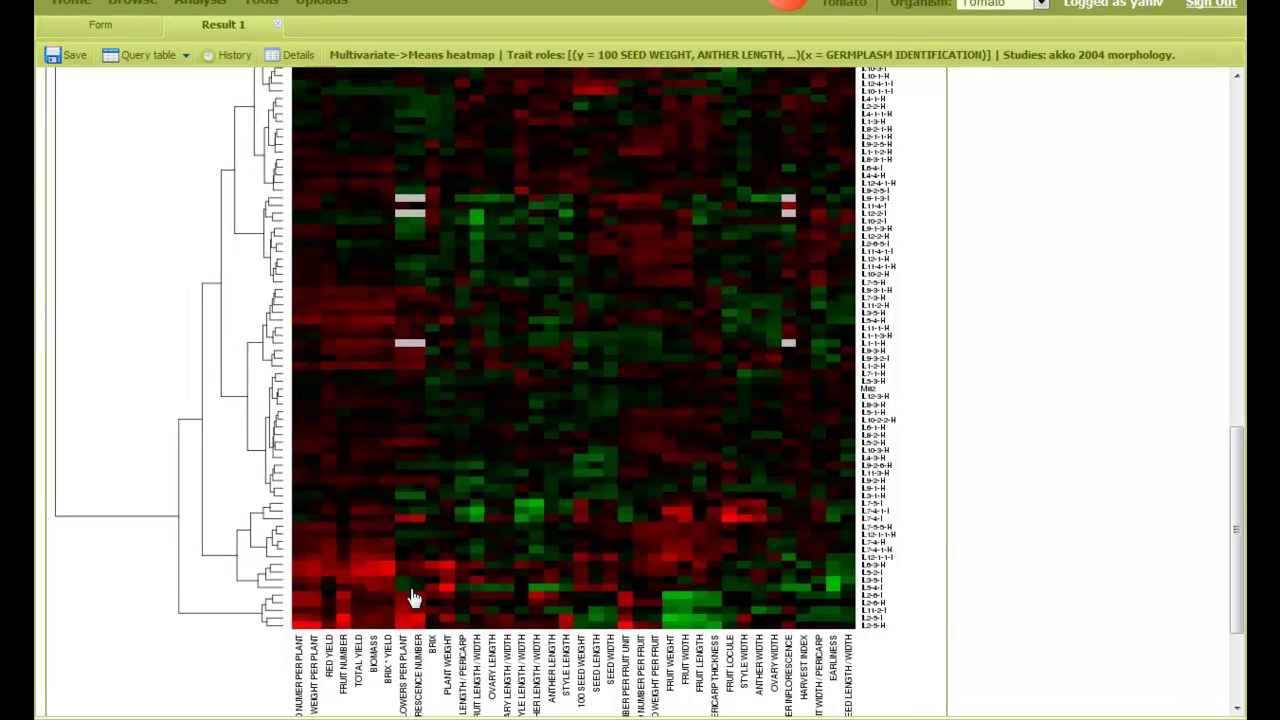
Step: Collect varieties IL11-2-I, IL2-6-H, IL2-6-I, IL5-2-I and IL6-3-H into the Result 1 label list
scroll(417, 563, down, 3)
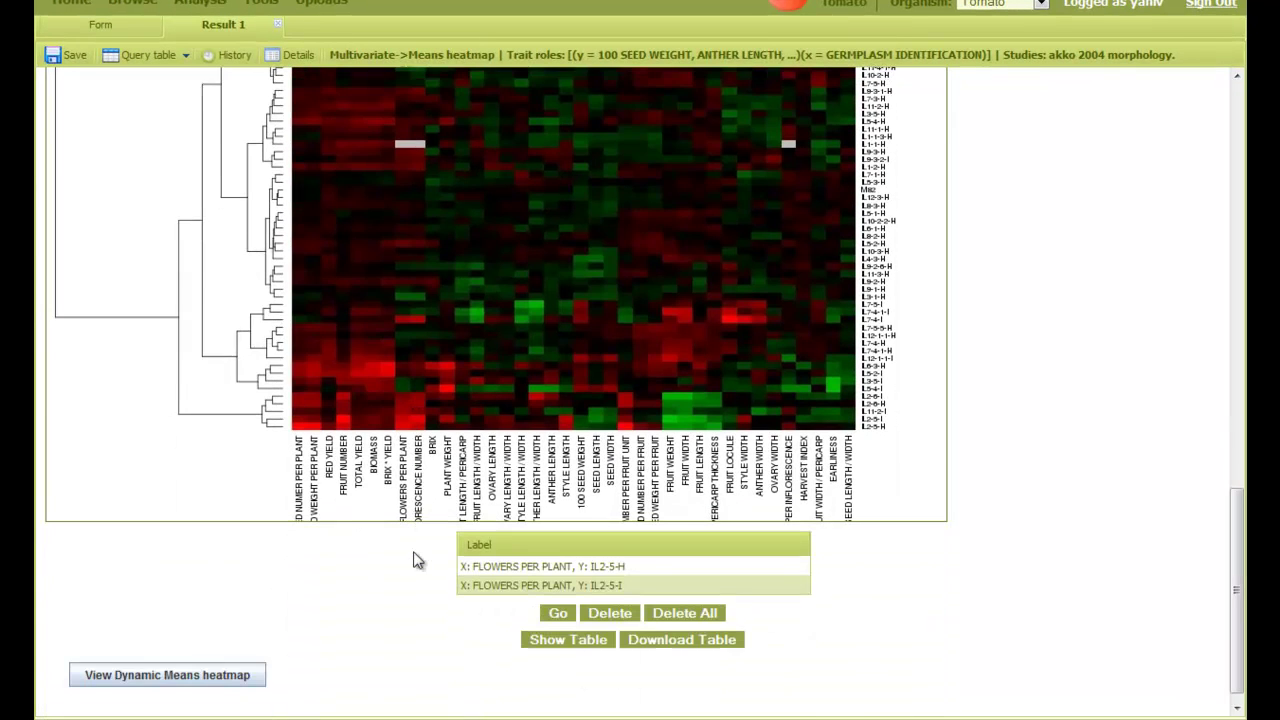
click(403, 413)
click(403, 404)
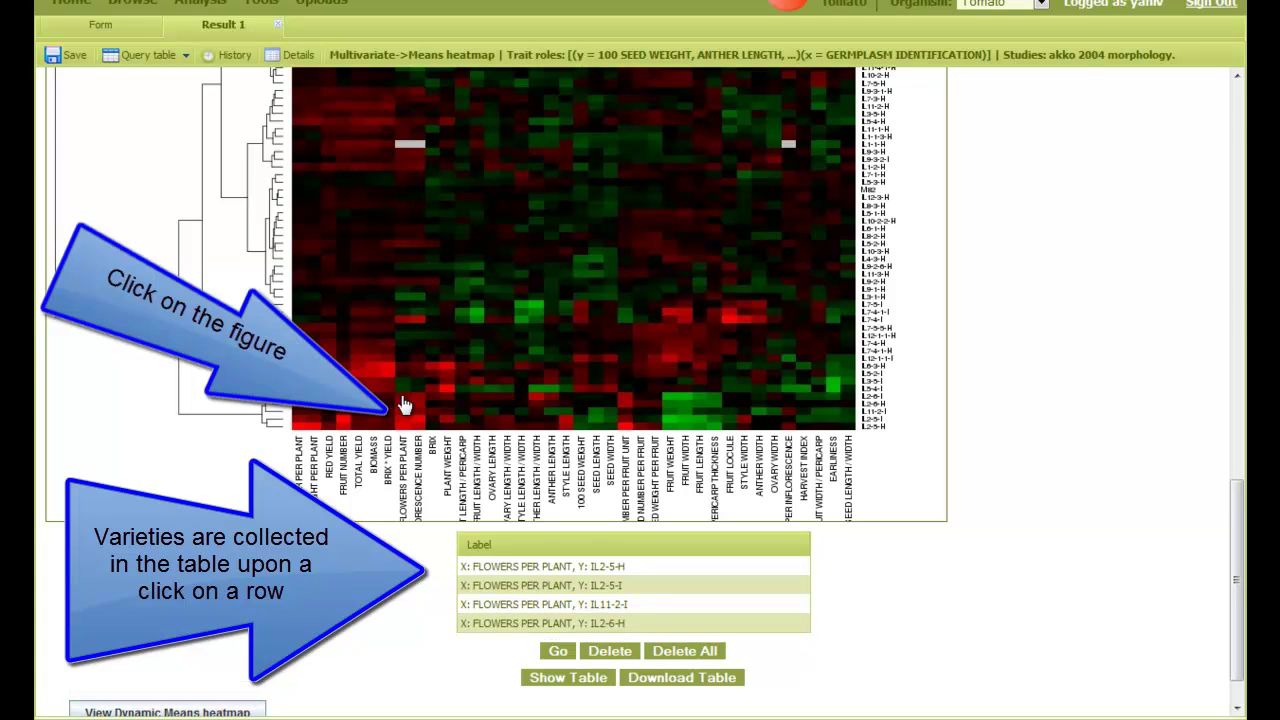
click(404, 404)
click(407, 378)
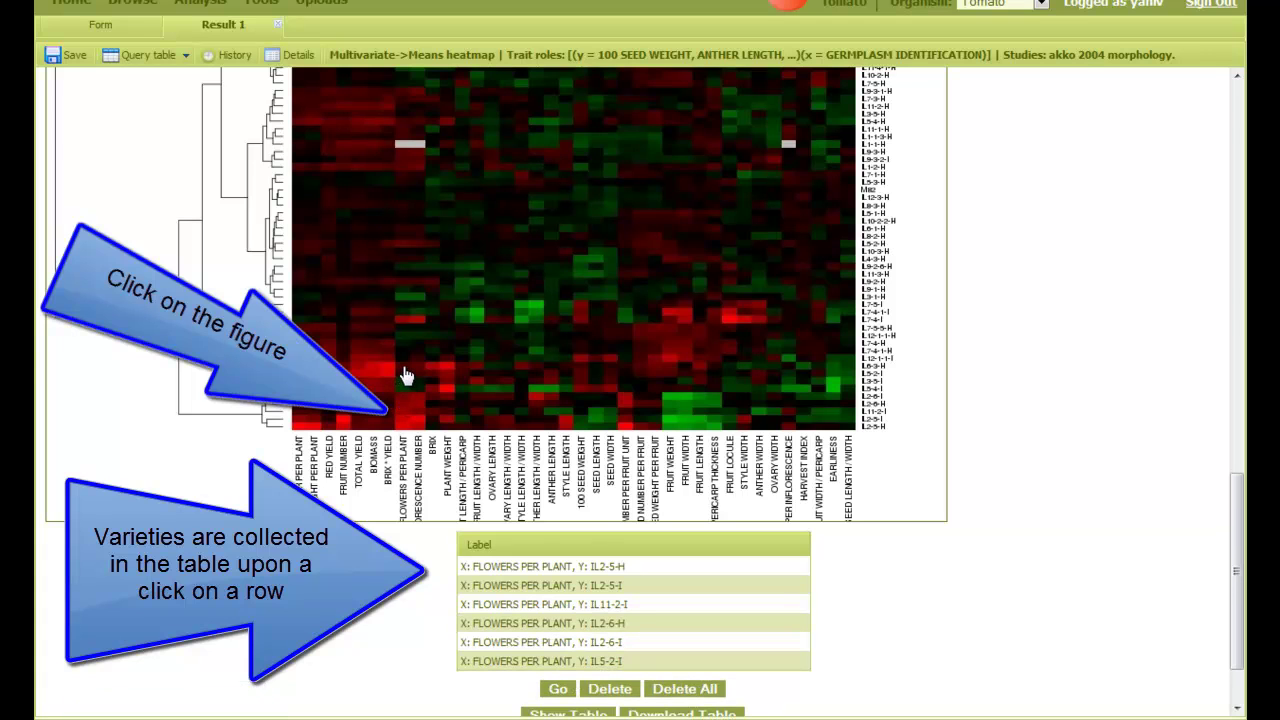
click(407, 376)
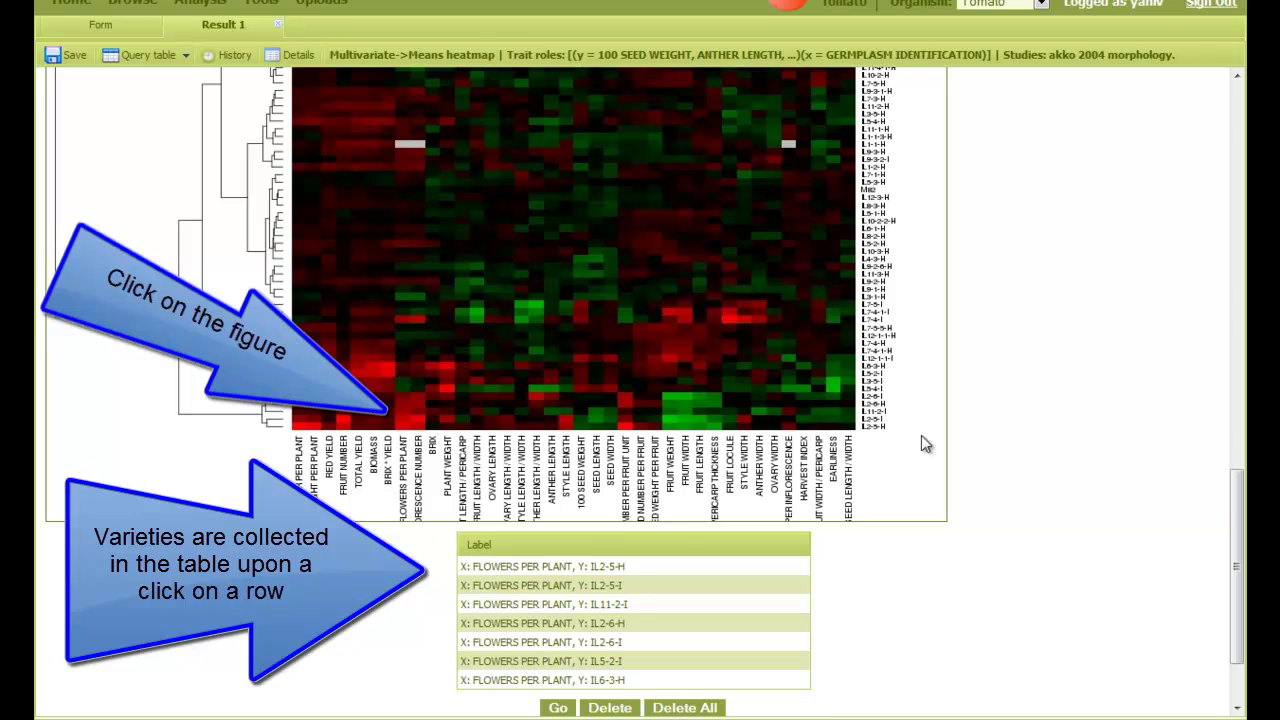
scroll(986, 434, down, 1)
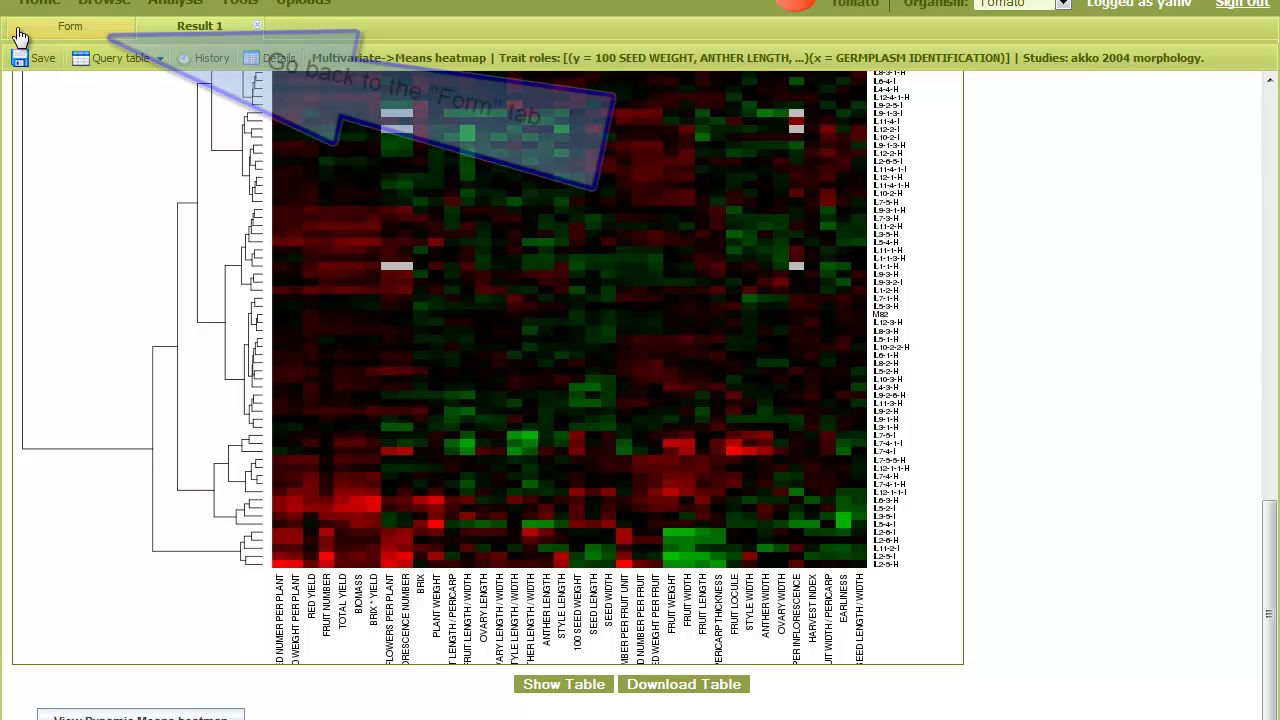
Step: Normalize traits as Z scores by Variety Name against control M82 and rerun the heatmap
click(68, 35)
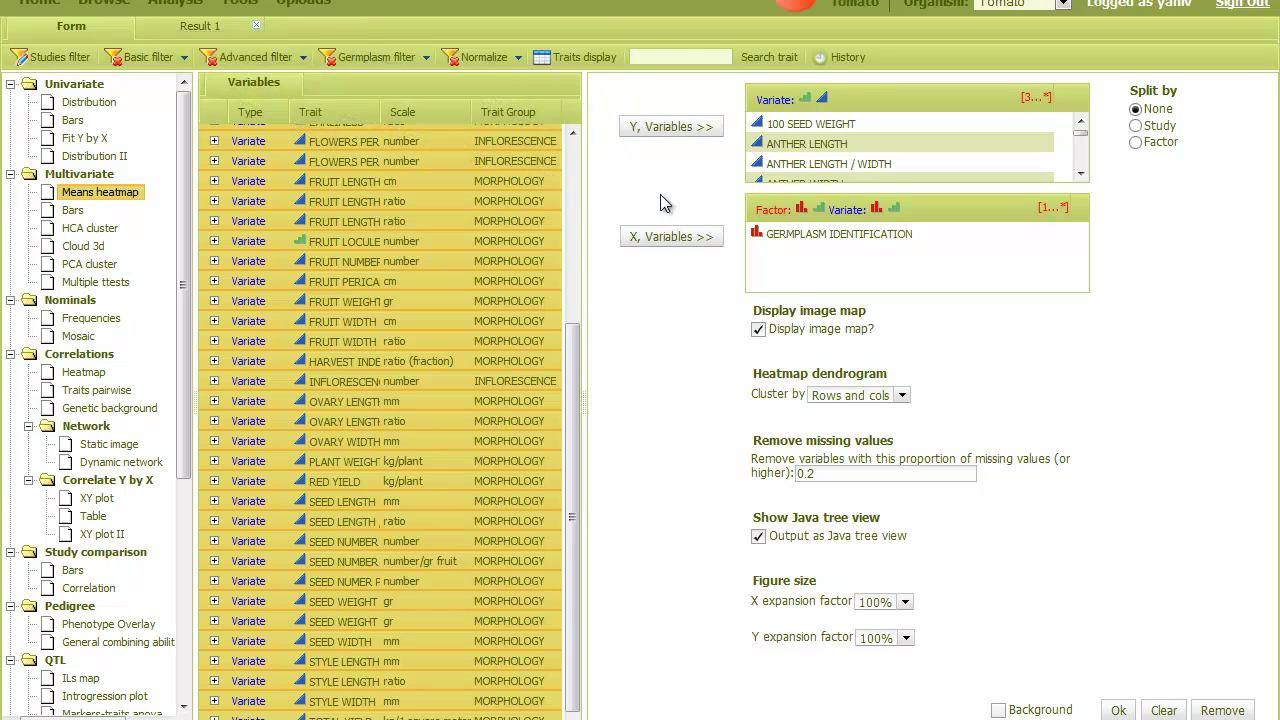
click(477, 59)
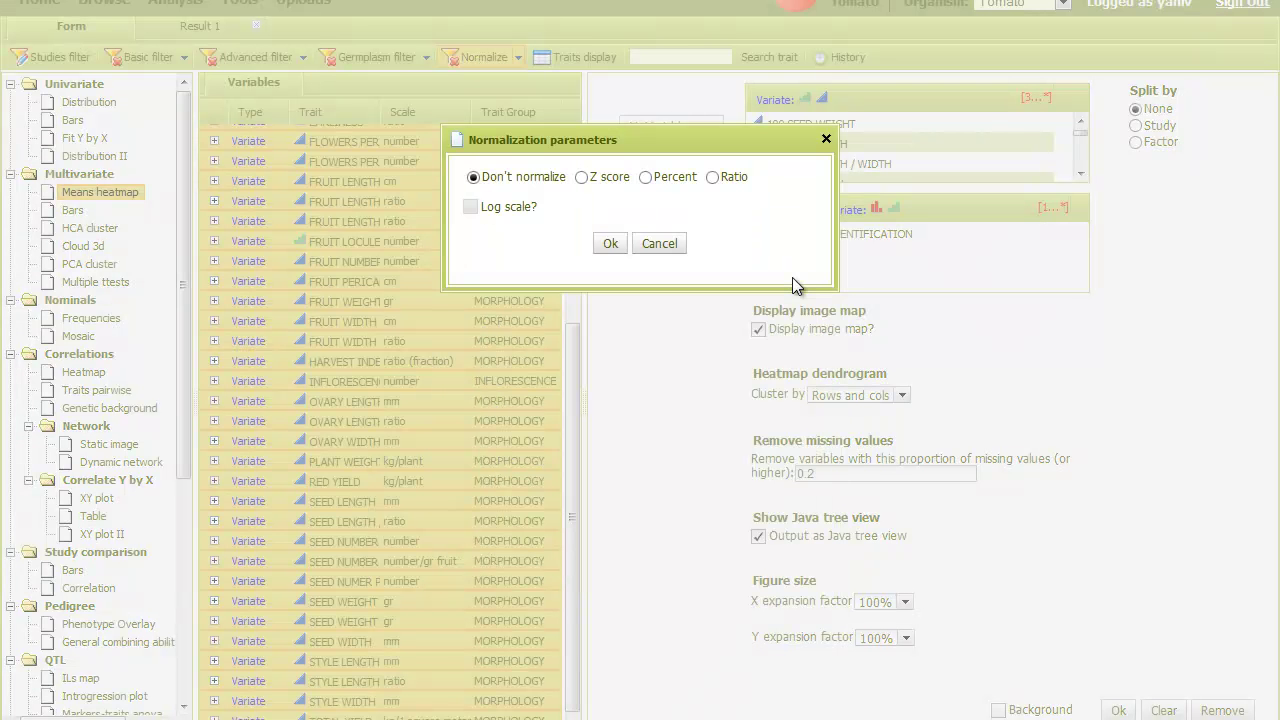
click(582, 180)
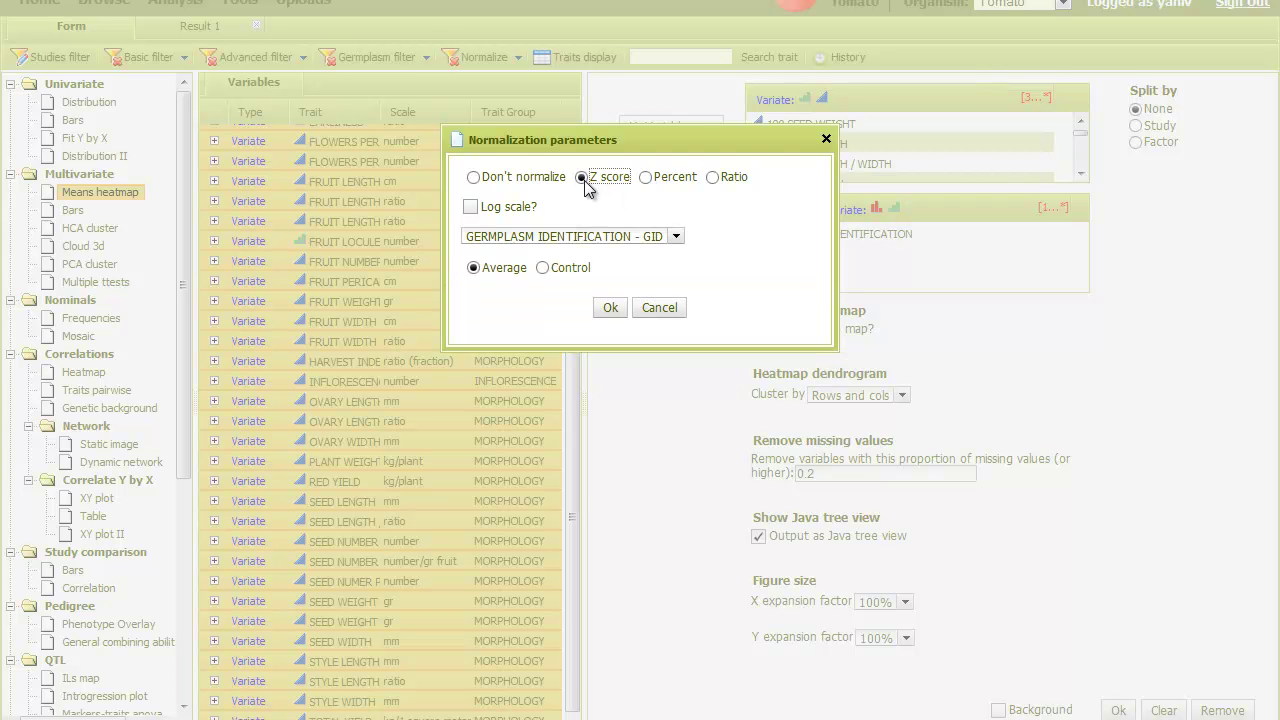
click(604, 240)
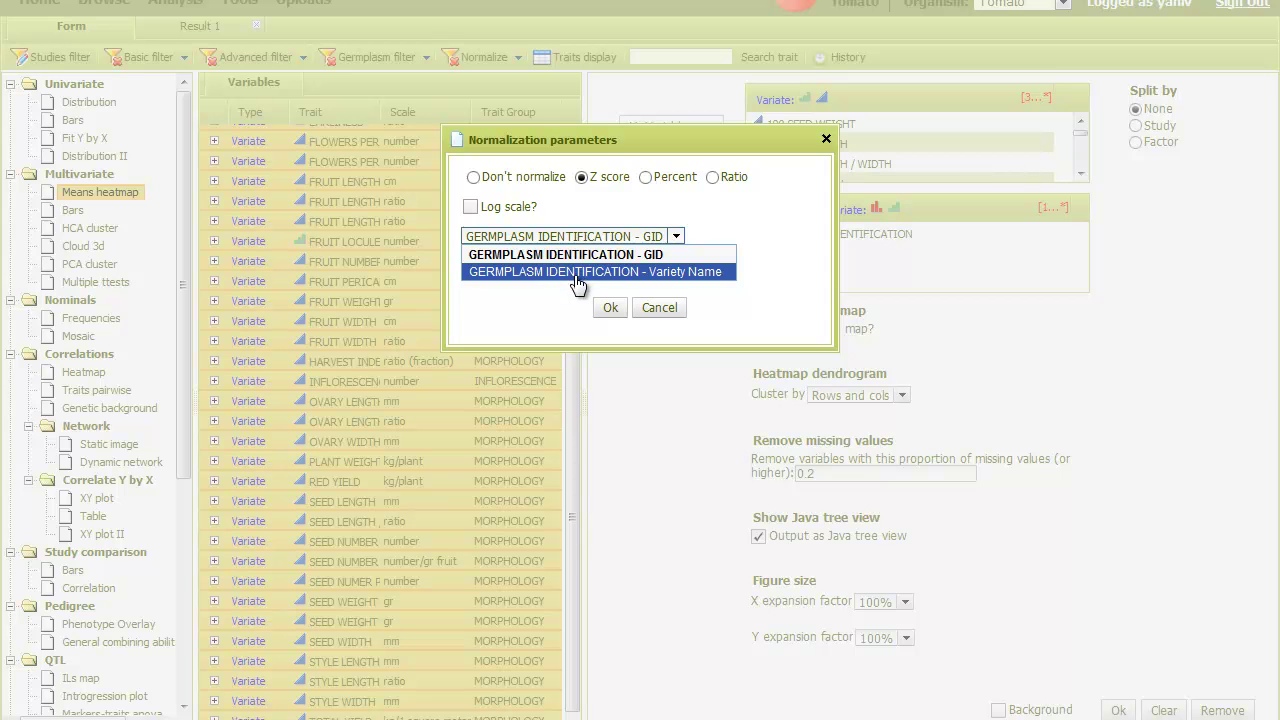
click(576, 278)
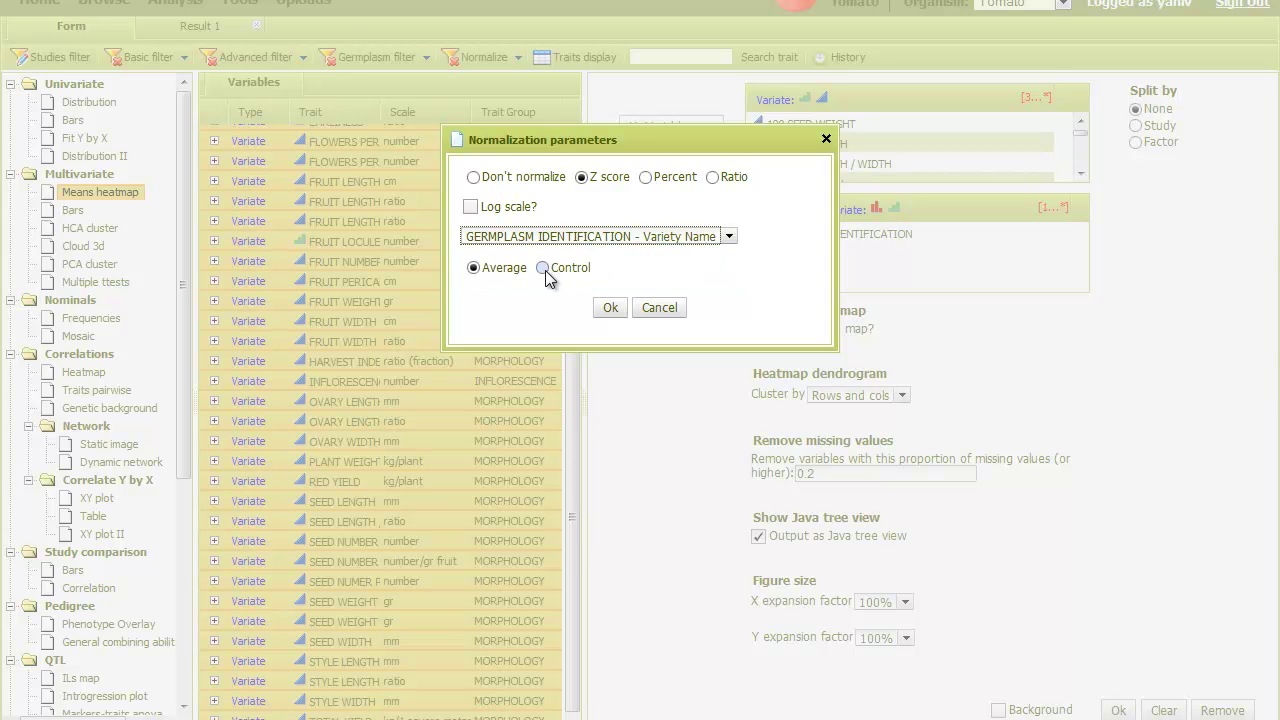
click(545, 270)
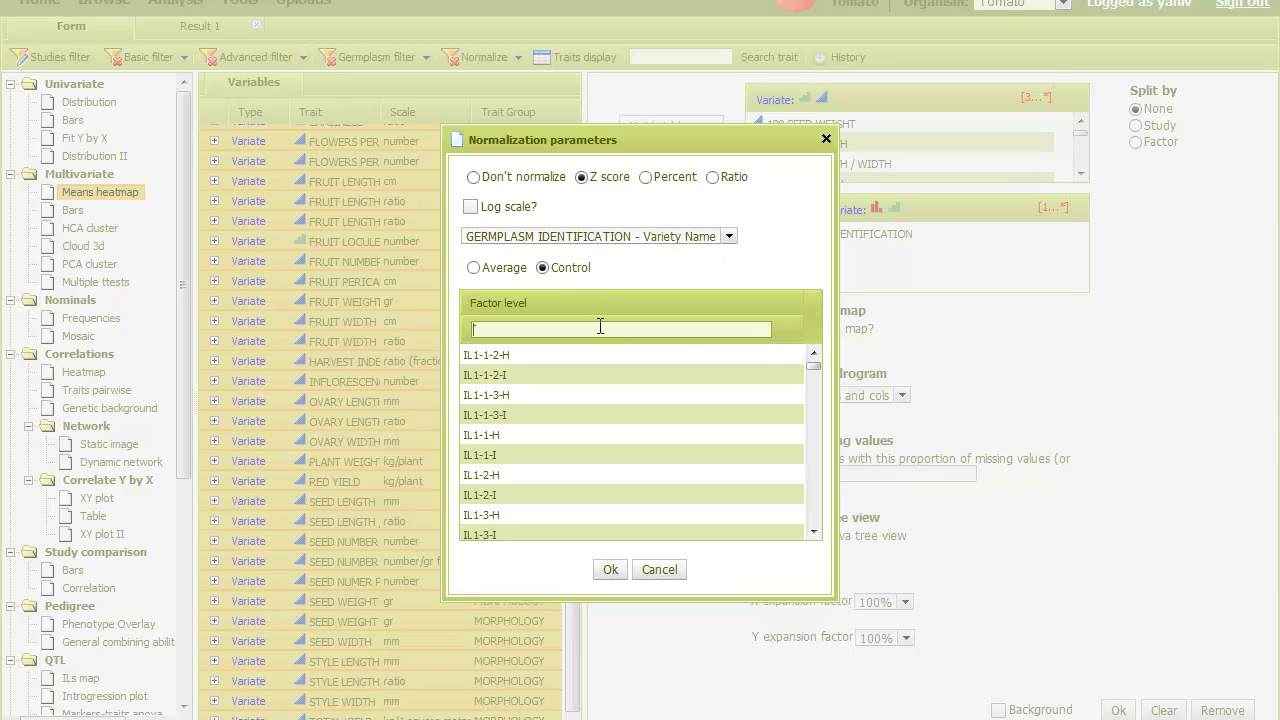
text(m82)
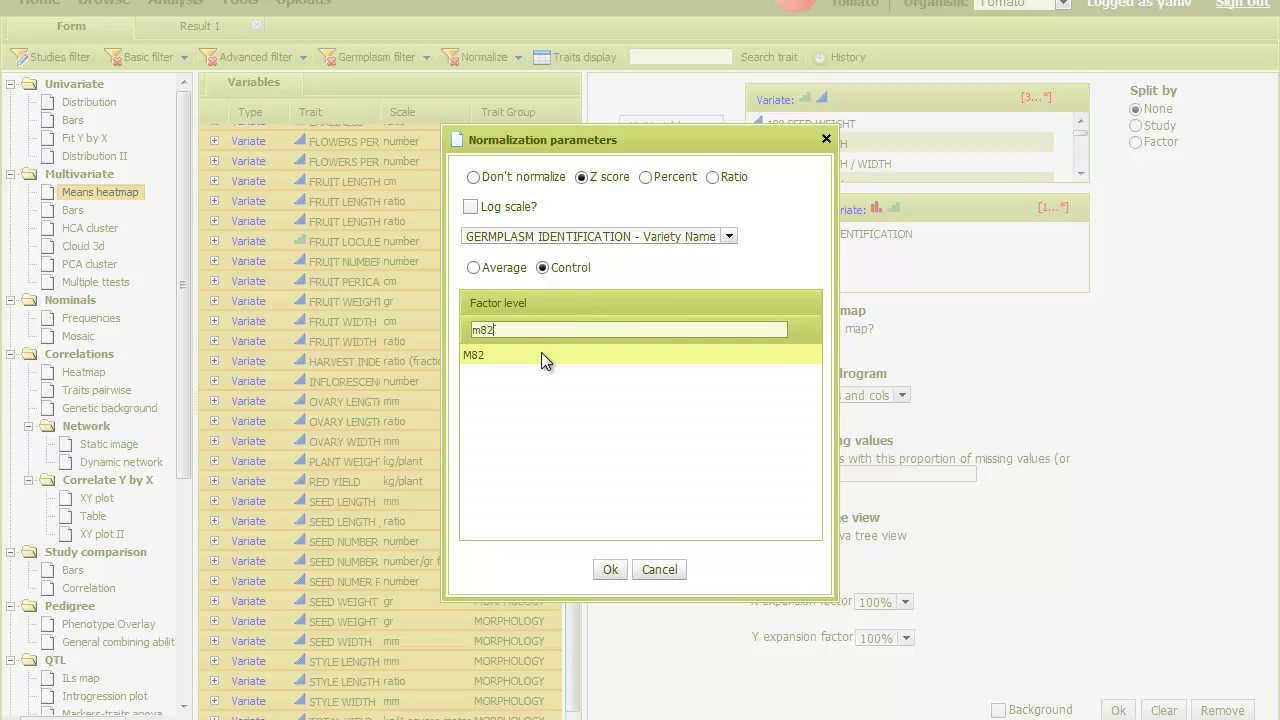
click(541, 353)
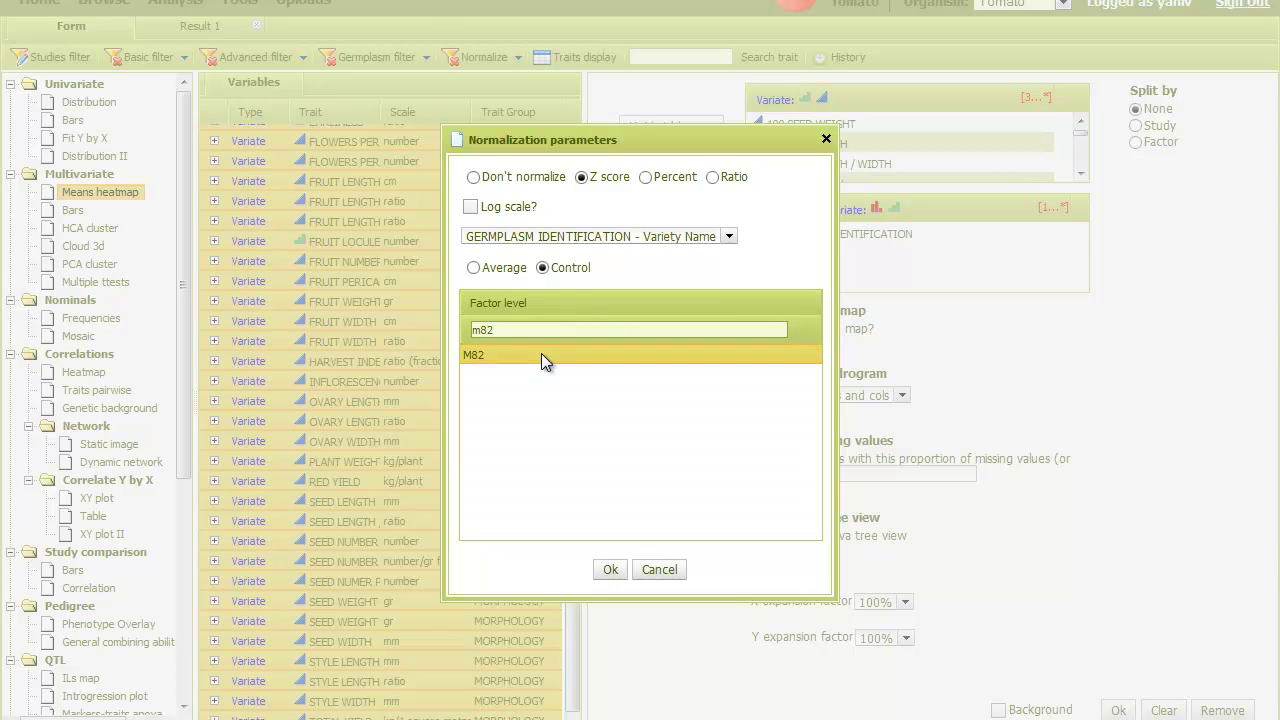
click(608, 570)
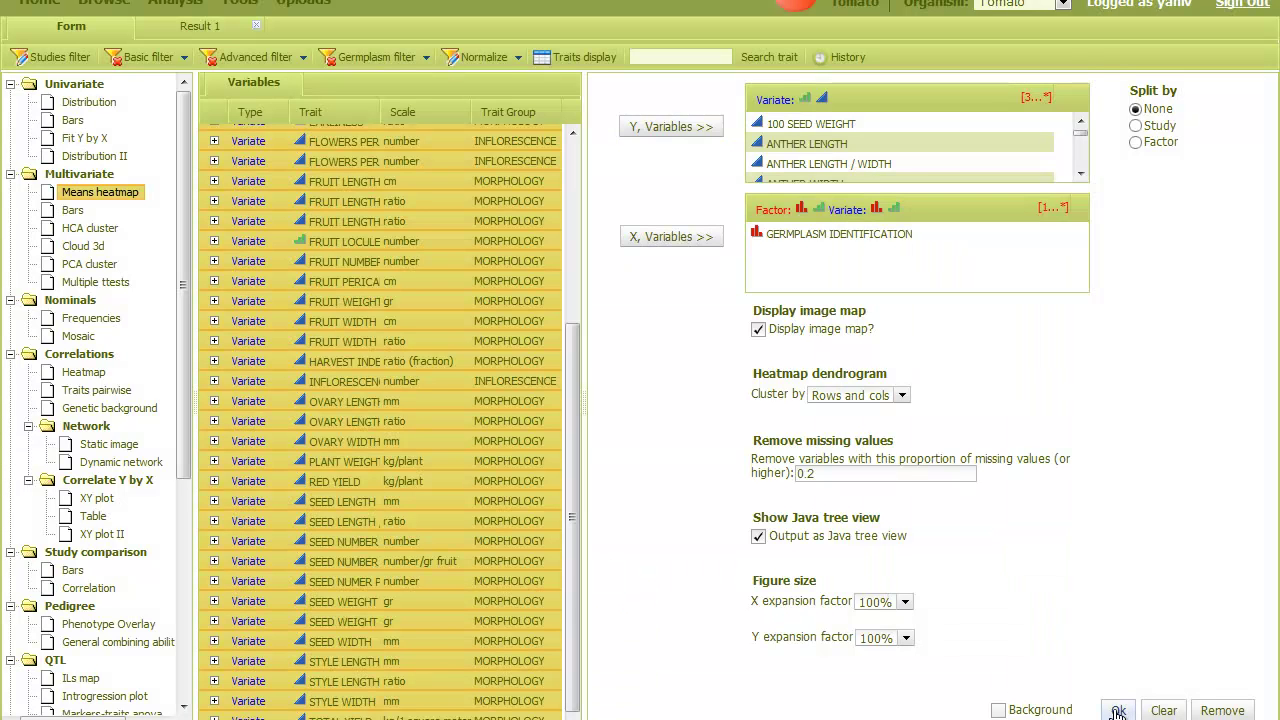
click(1118, 710)
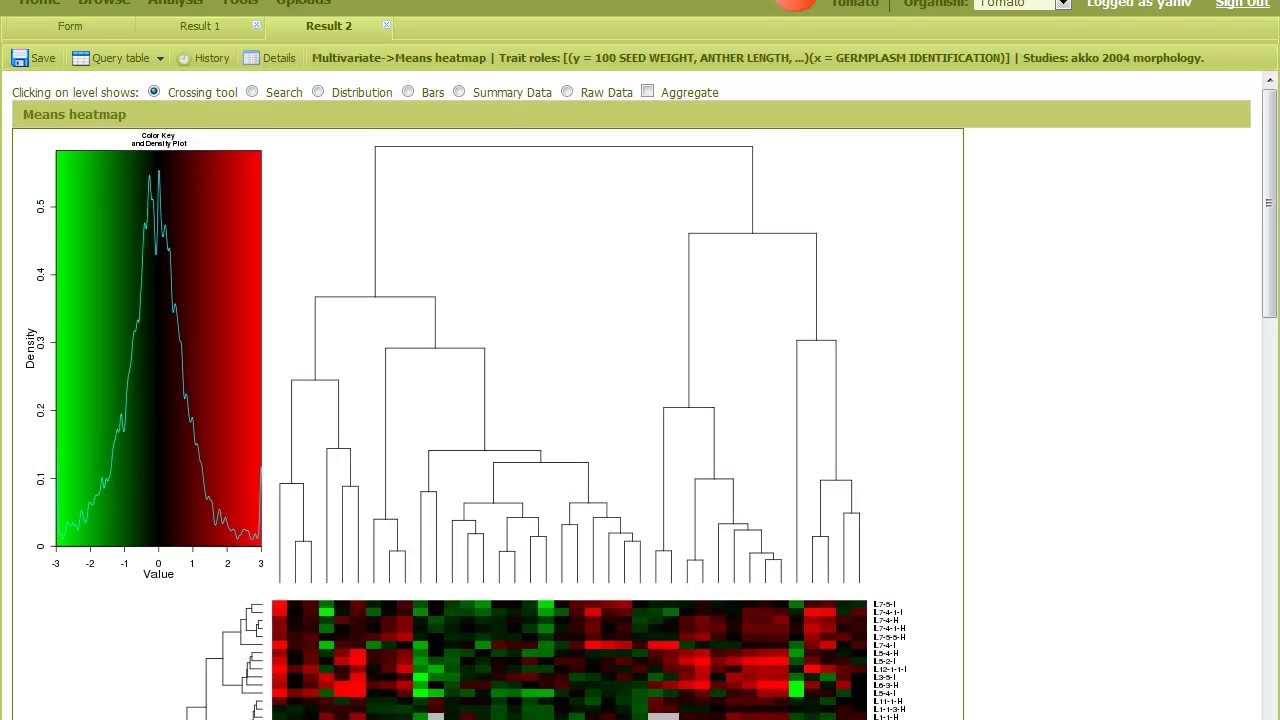
Step: Scroll through the normalized Result 2 heatmap, then start a Multivariate Bars analysis with its study filter
drag(1275, 178, 1276, 565)
scroll(980, 449, up, 5)
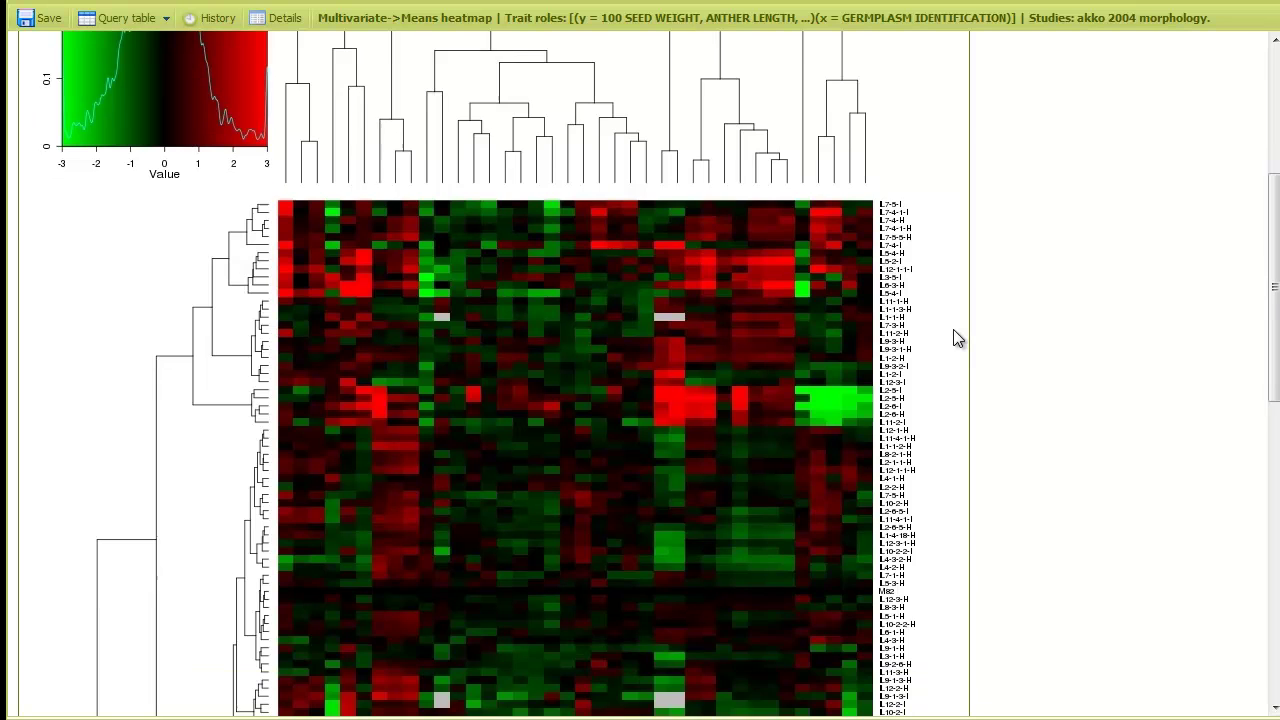
scroll(953, 338, down, 1)
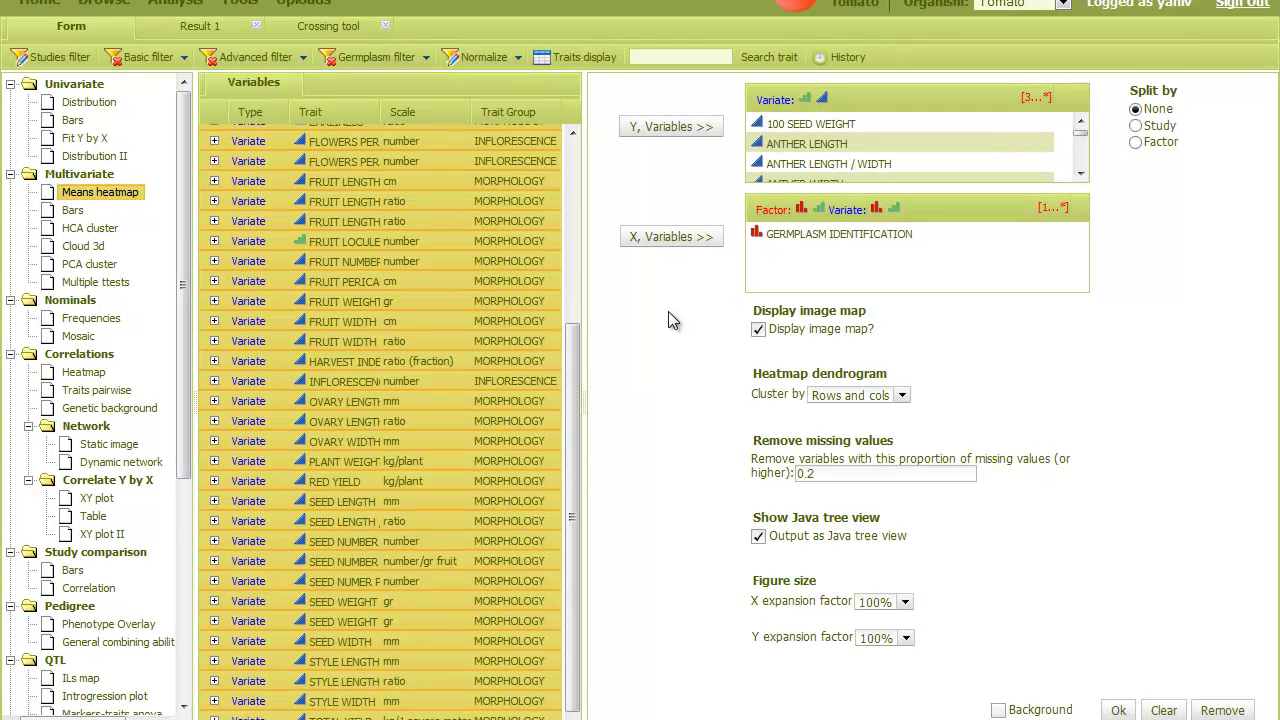
click(70, 212)
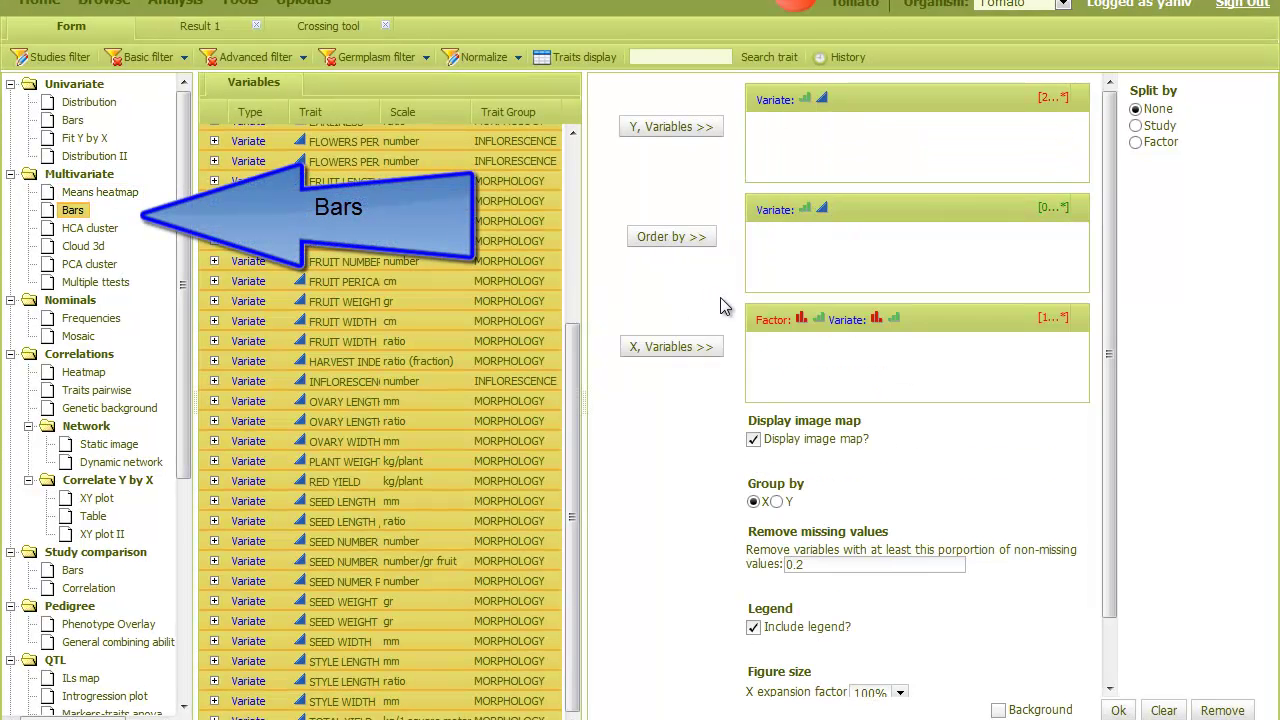
click(37, 55)
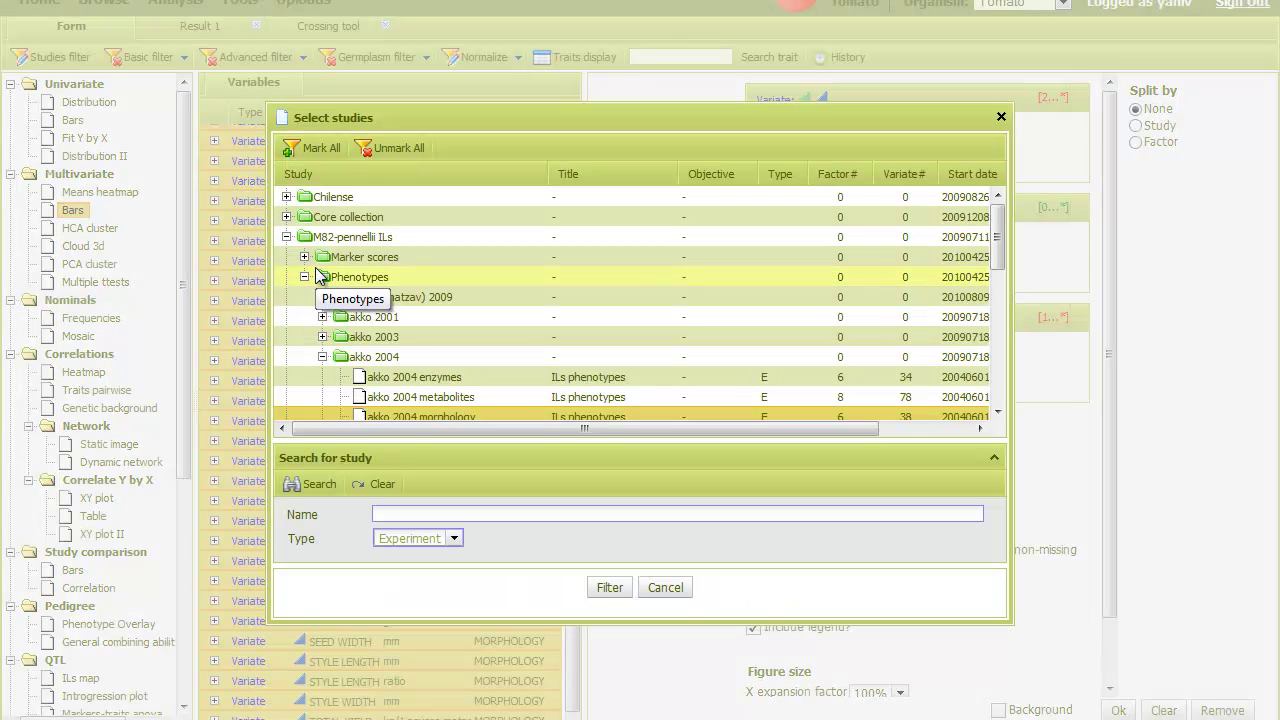
Step: Filter the Bars form to the CC hatzav 2009 inflorescence study under Core collection > Phenotypes > 2009 > Hatzav
click(301, 241)
click(287, 217)
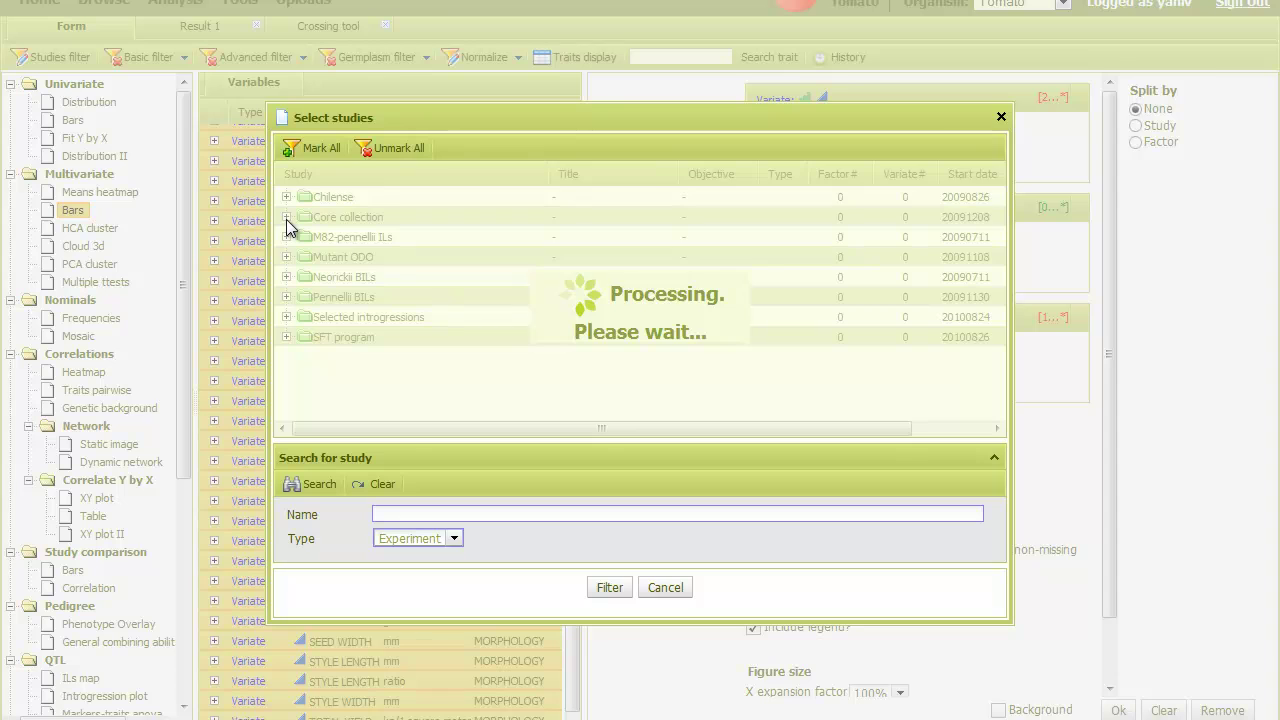
click(304, 258)
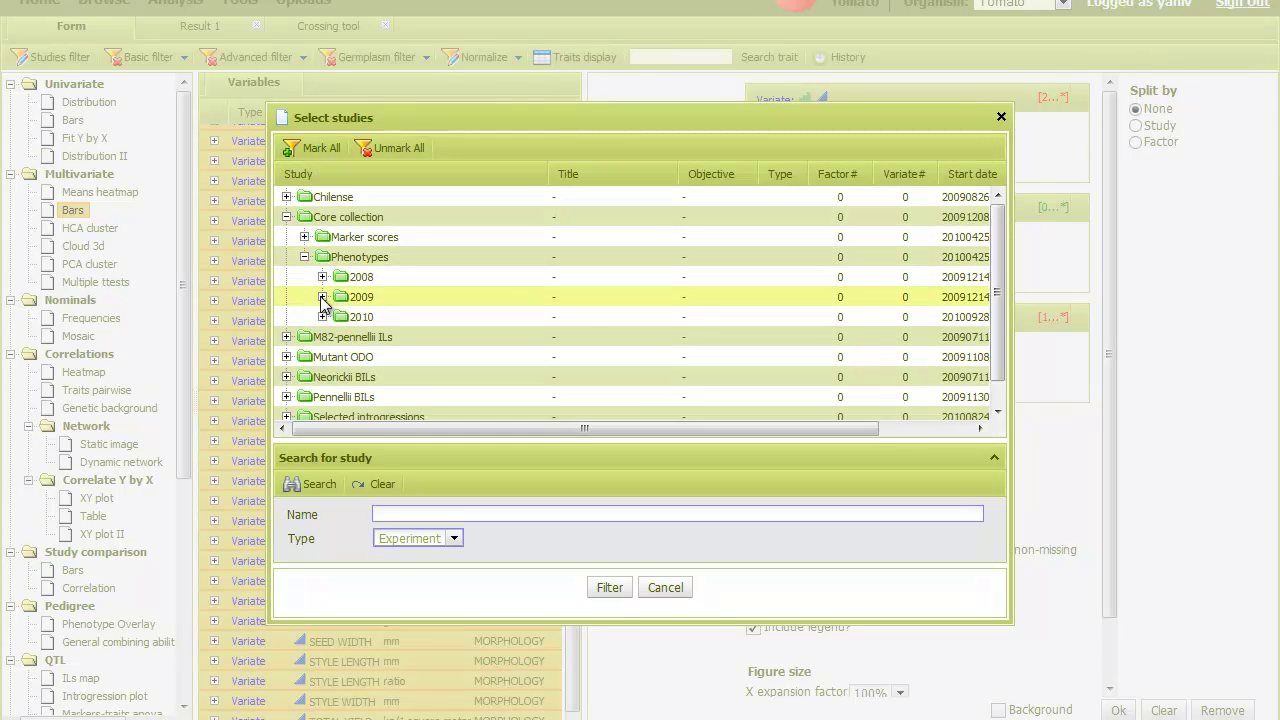
click(322, 317)
click(341, 337)
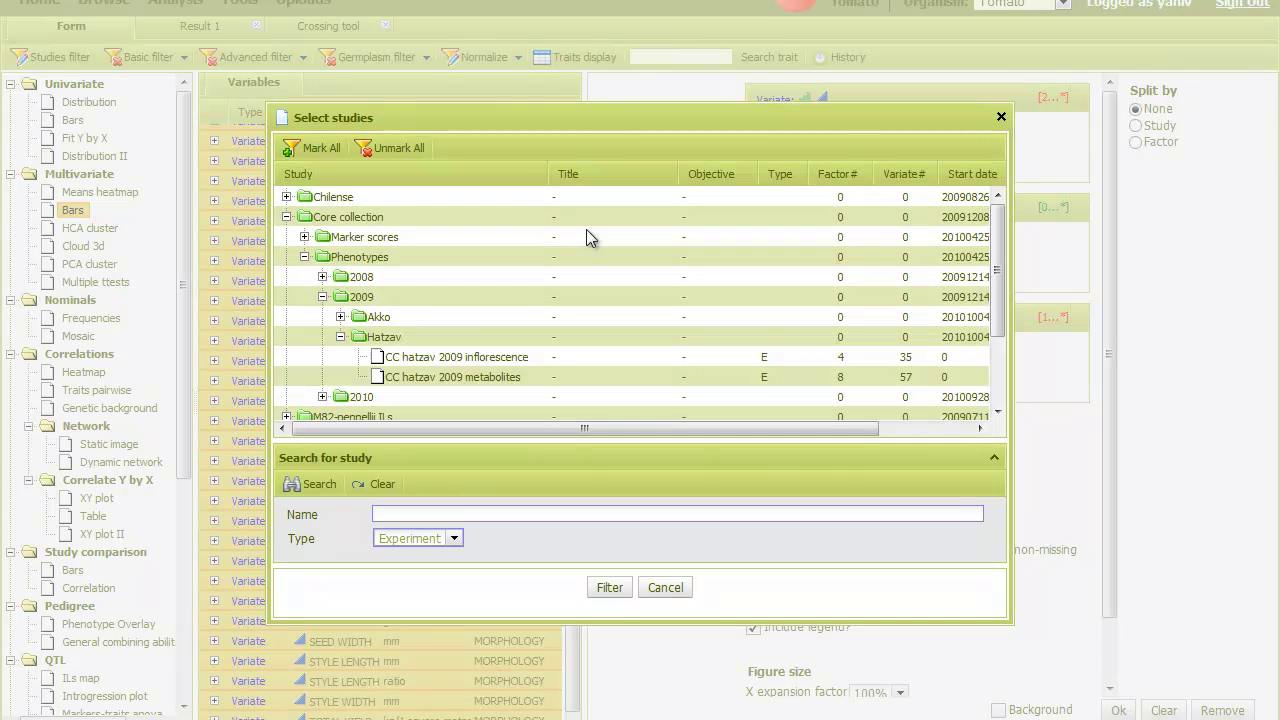
drag(550, 176, 604, 176)
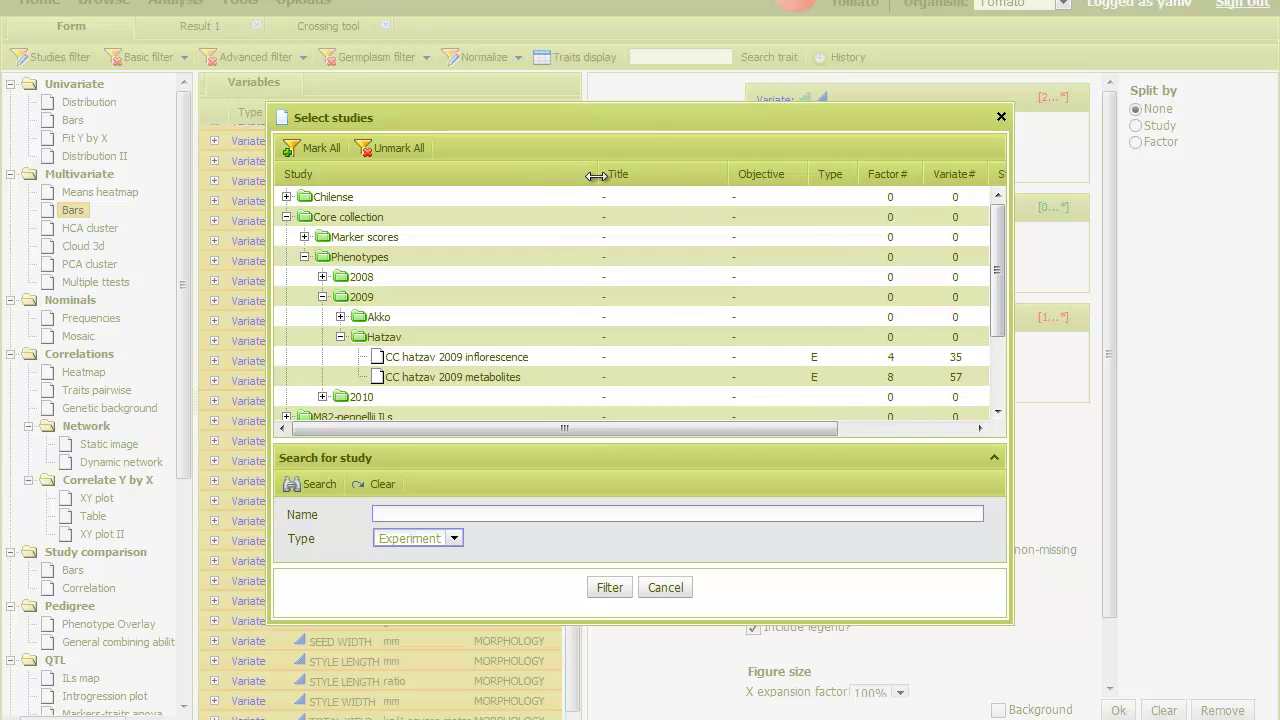
click(519, 357)
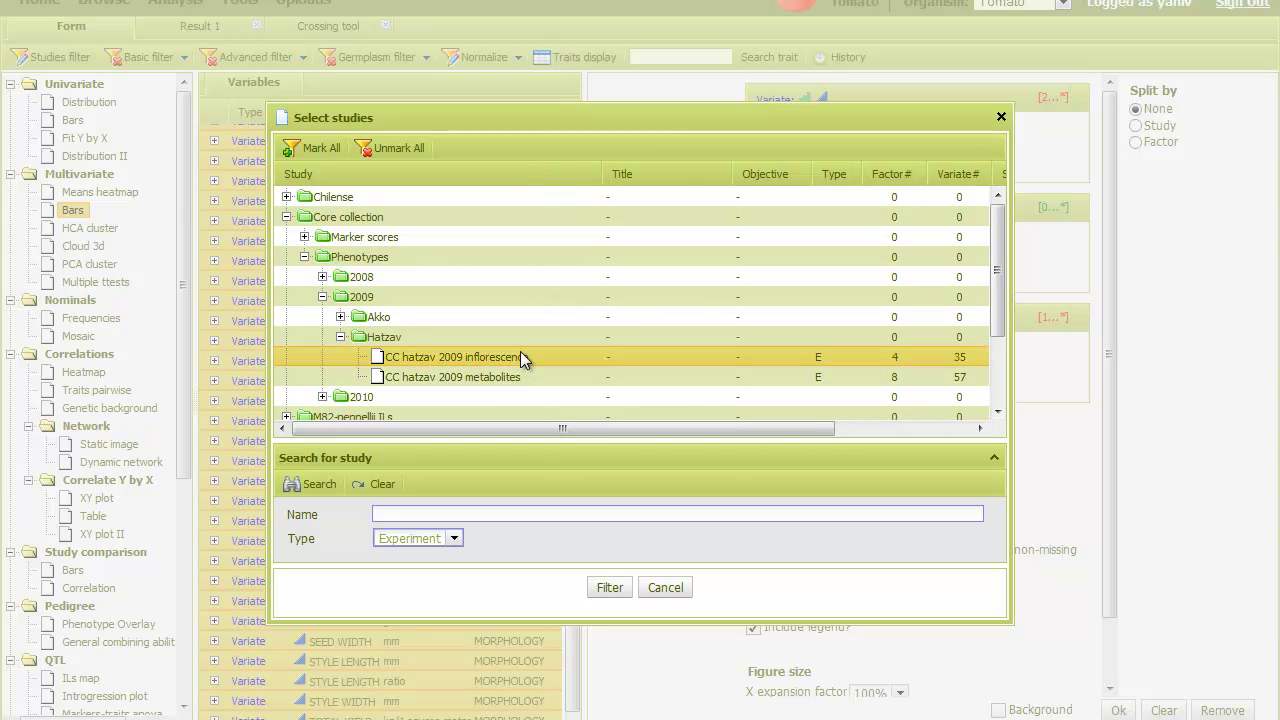
click(609, 587)
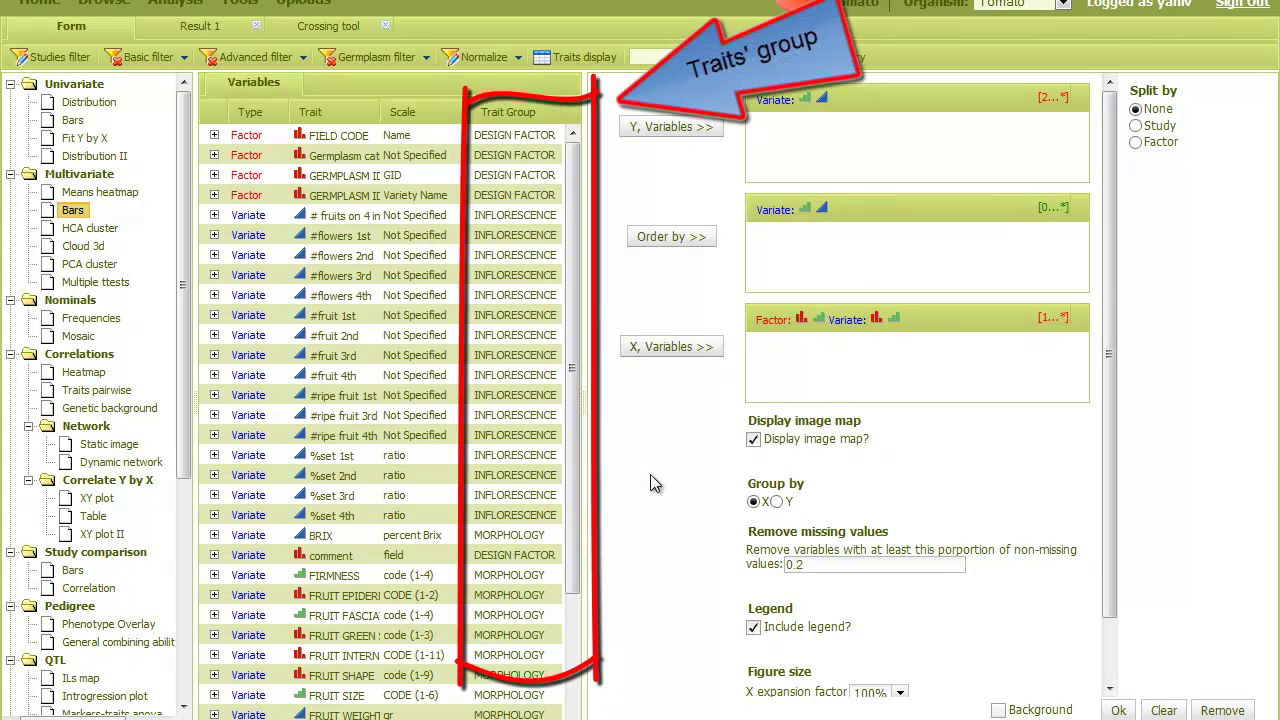
Step: Show only the MORPHOLOGY trait group and design factors in the Bars variables list
click(590, 56)
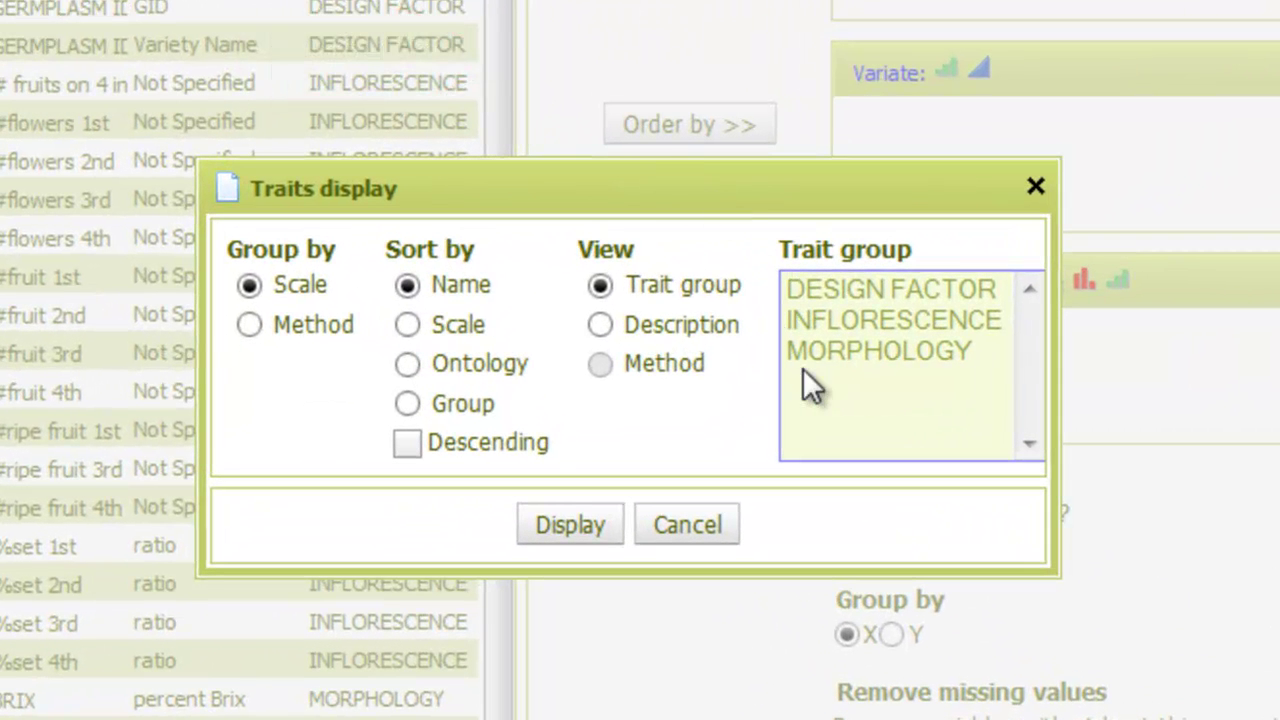
click(870, 356)
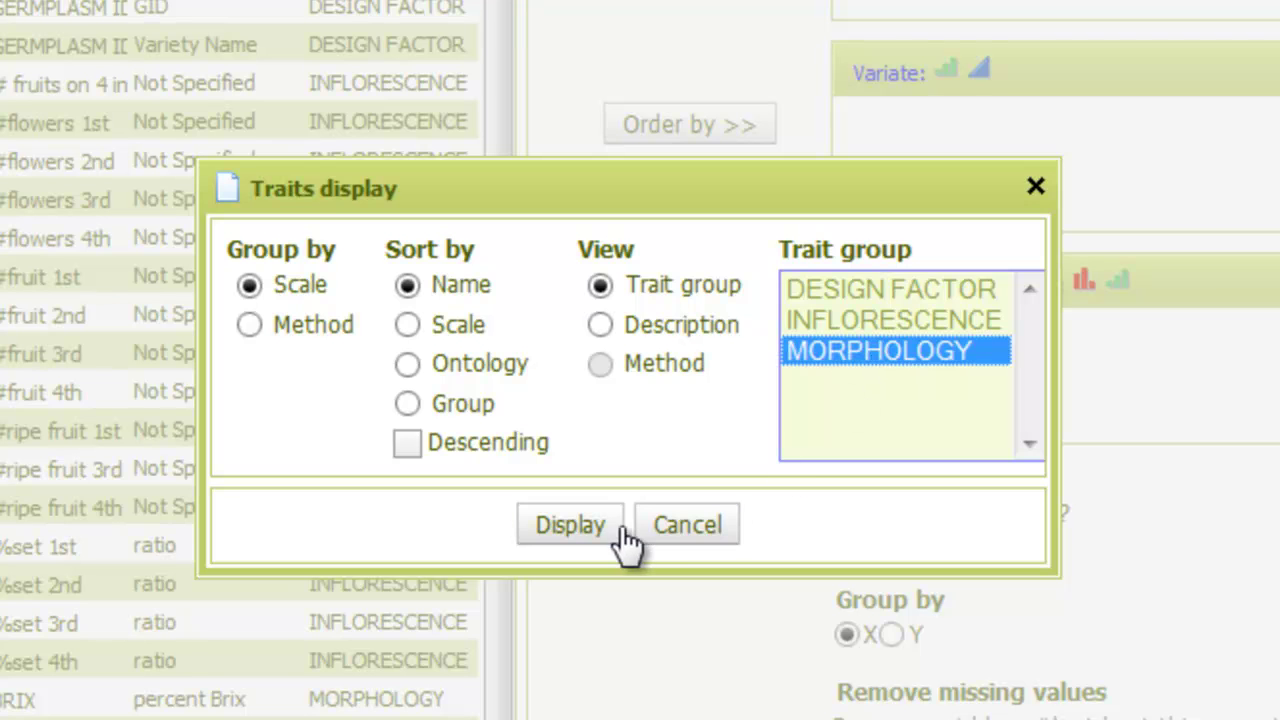
click(570, 524)
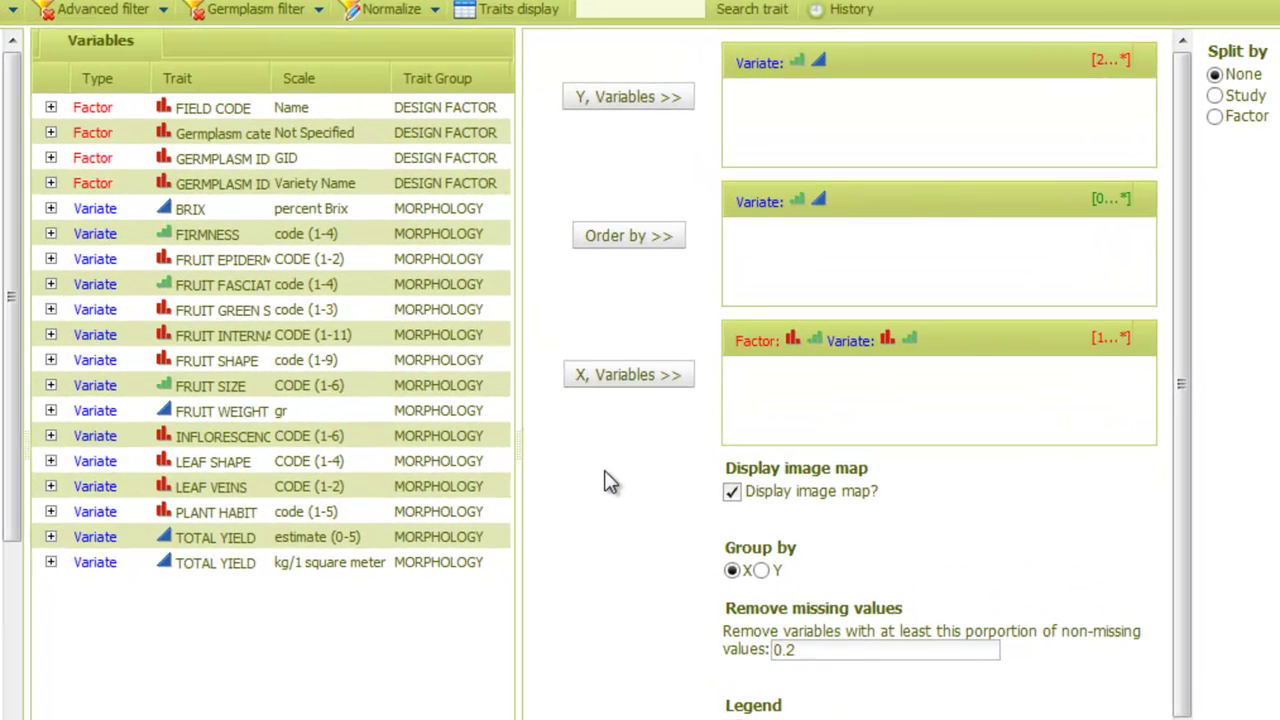
Step: Set GERMPLASM Variety Name as X and all morphology traits from BRIX onward as Y variables
click(345, 193)
drag(340, 193, 810, 410)
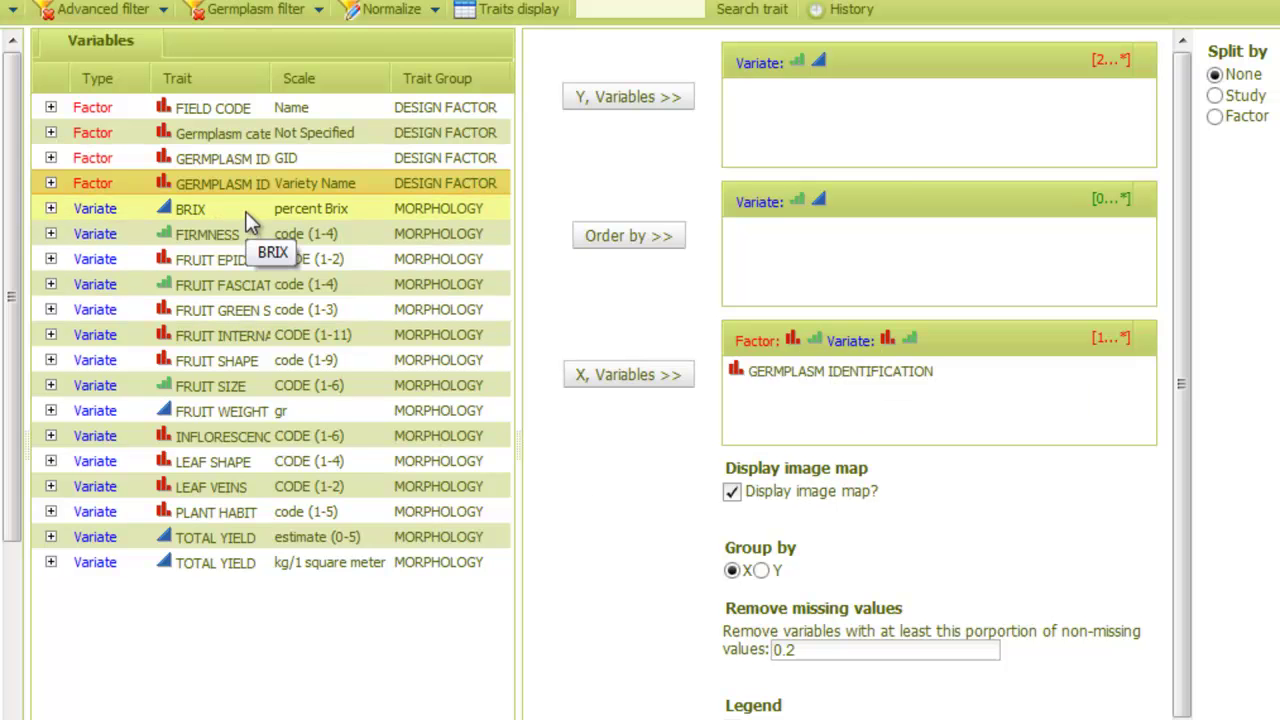
click(247, 214)
shift+click(288, 562)
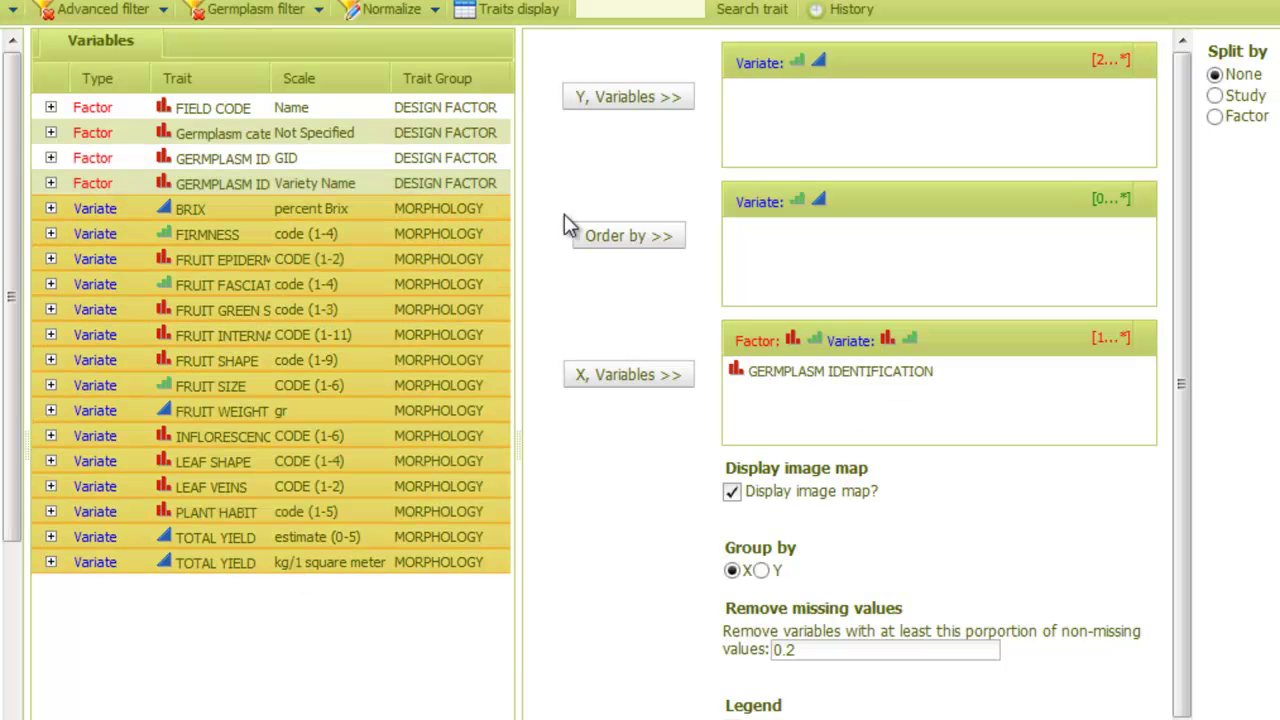
click(640, 98)
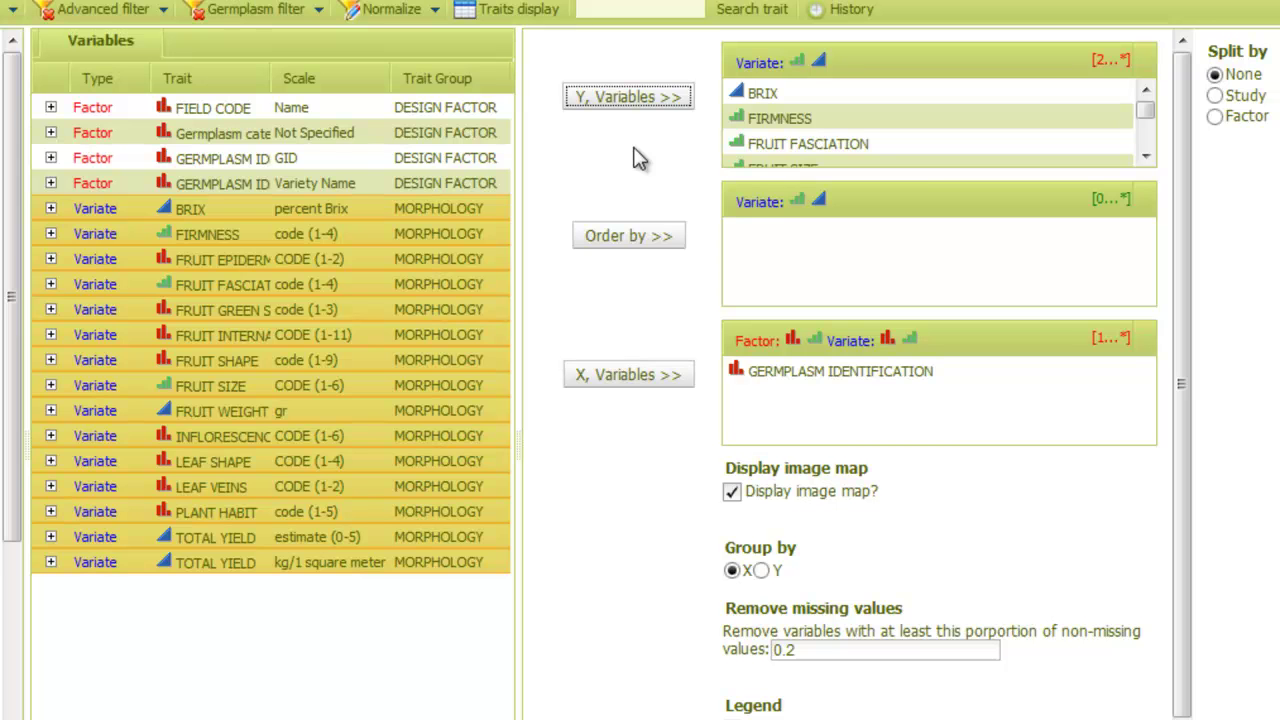
Step: Order the bars by FRUIT WEIGHT and generate the chart
click(268, 410)
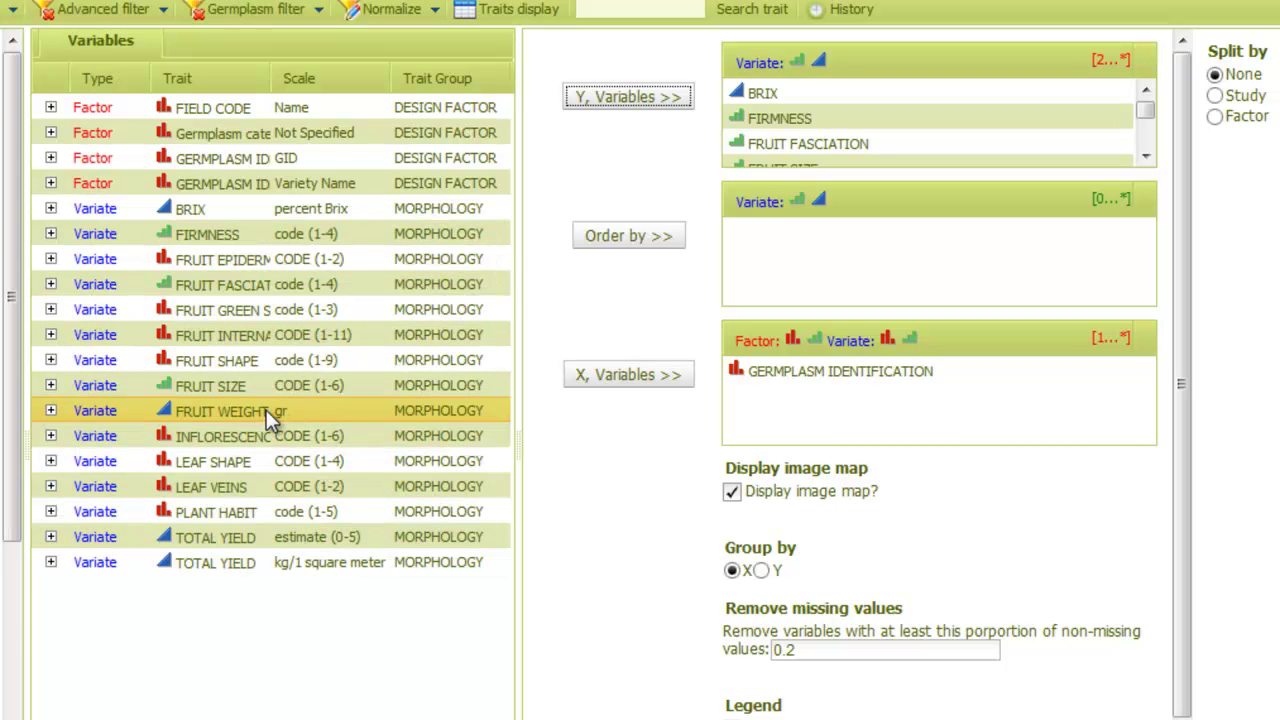
drag(267, 409, 765, 266)
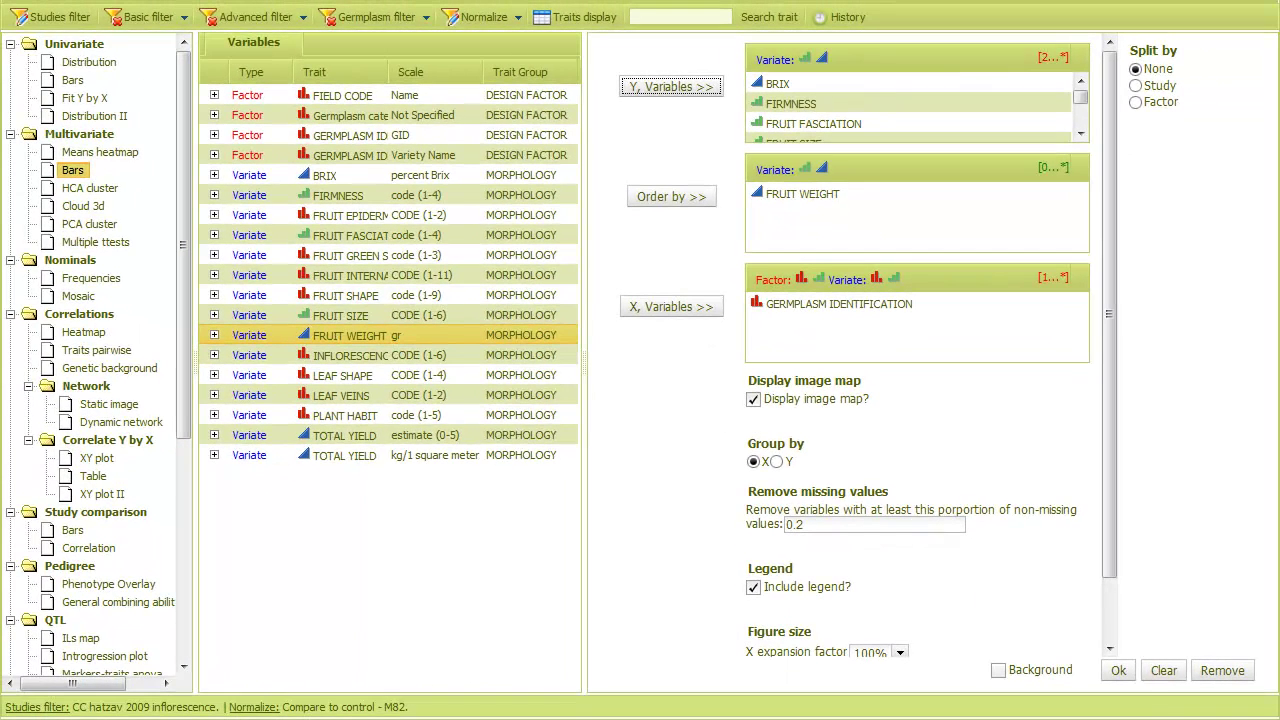
click(1118, 672)
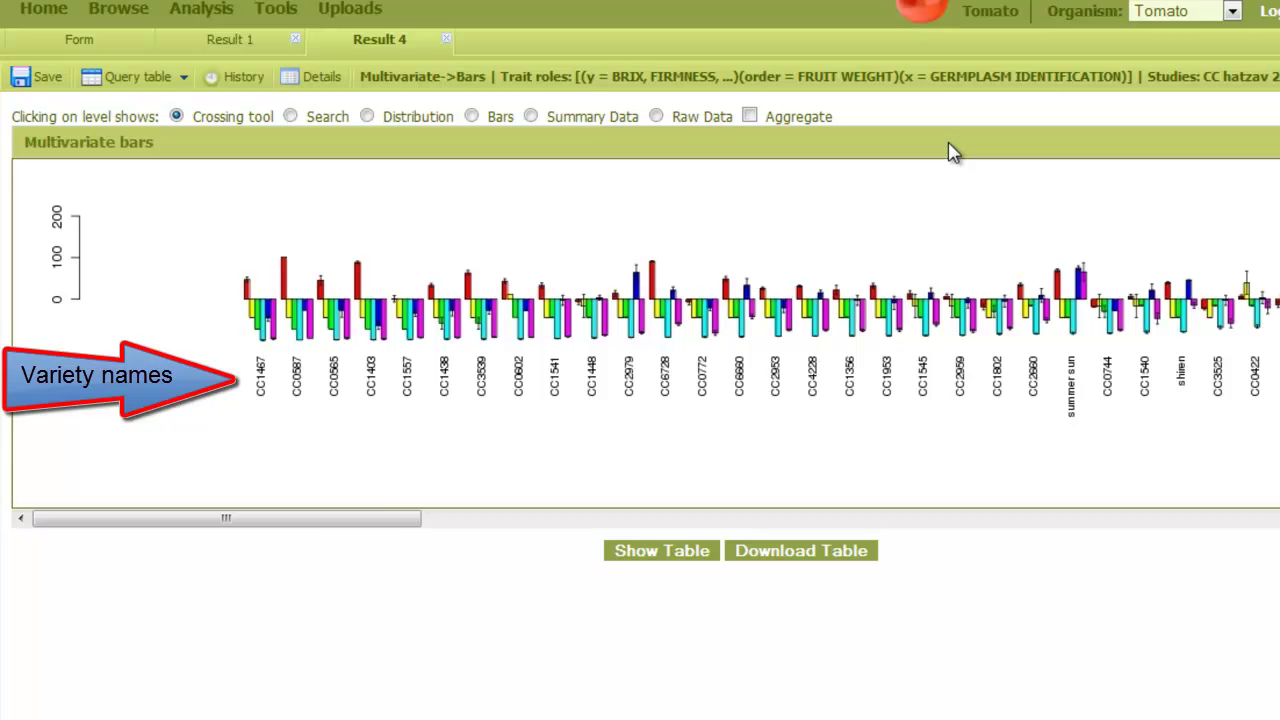
Step: Scroll across the fruit-weight-ordered variety chart to review all the bars
drag(345, 527, 1230, 519)
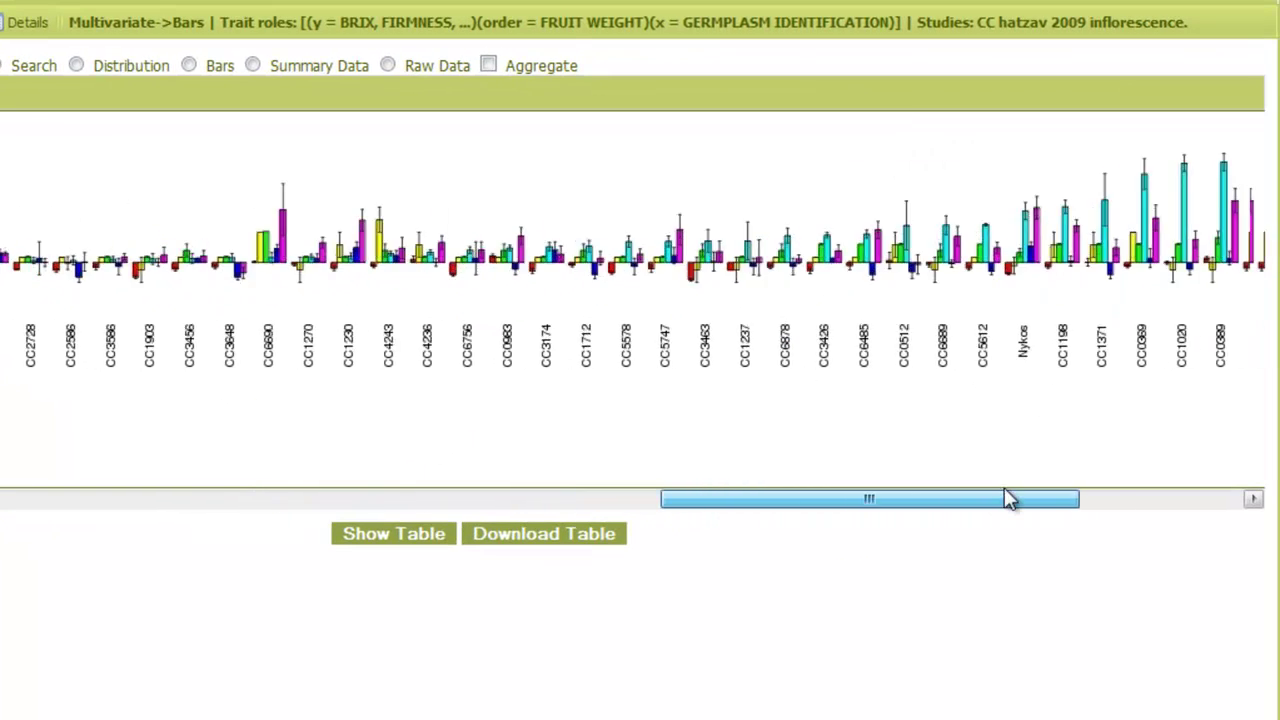
drag(1004, 500, 1212, 495)
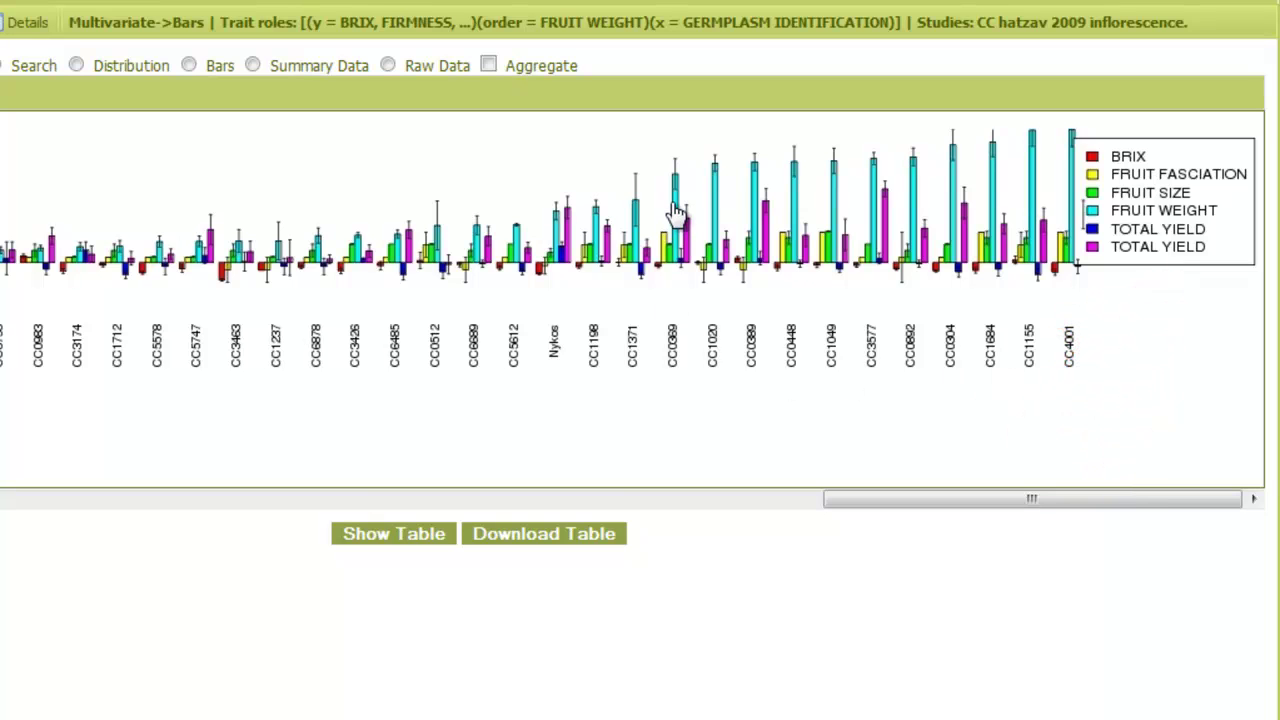
mouse_move(676, 212)
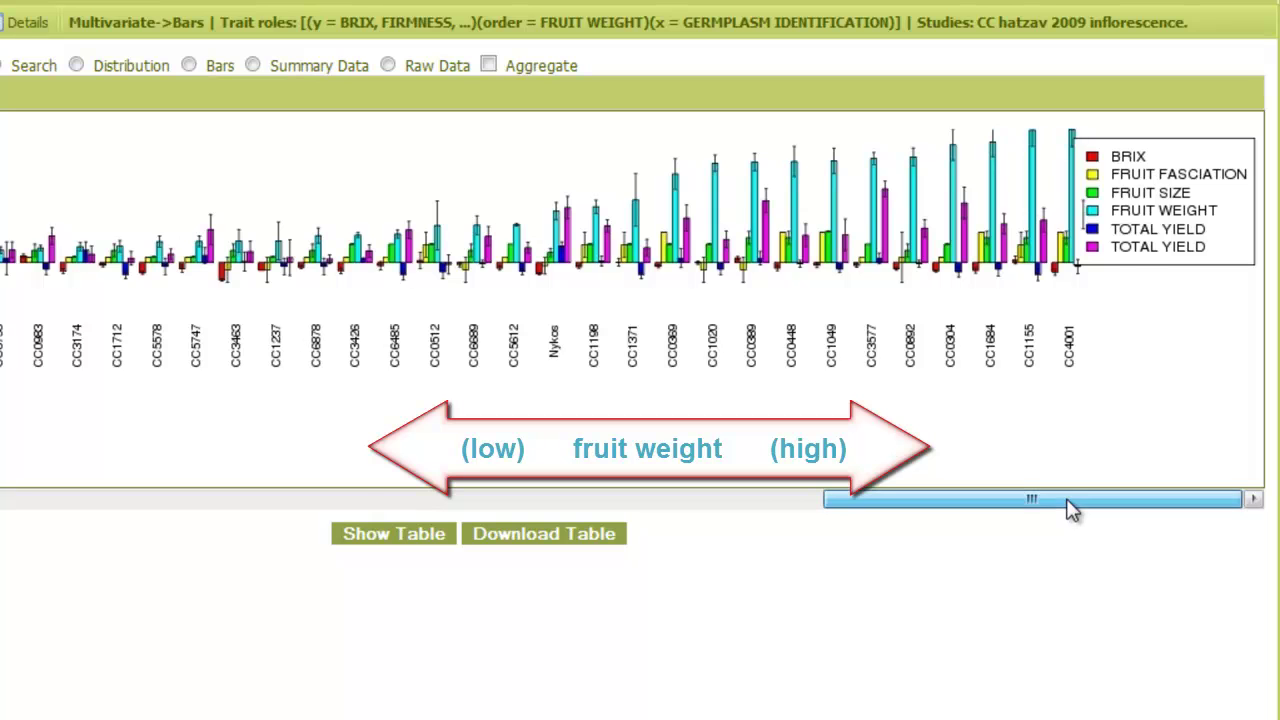
drag(1070, 508, 2, 508)
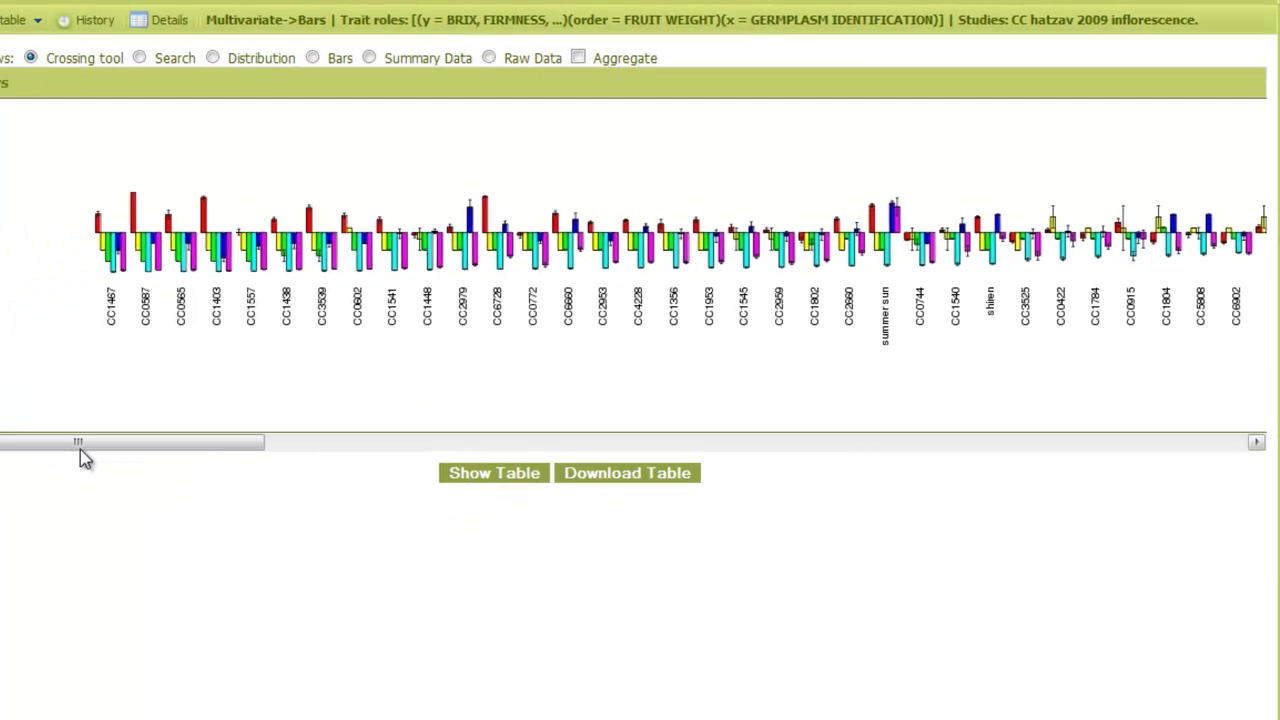
drag(98, 442, 1136, 373)
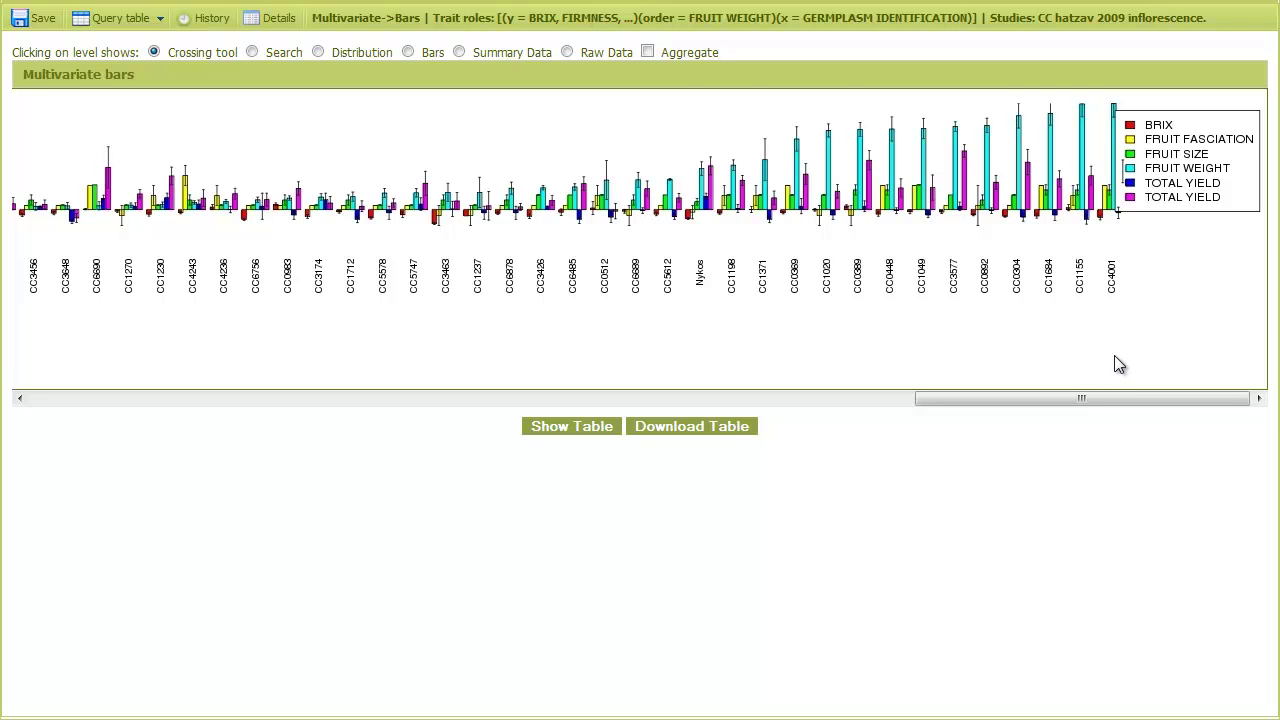
Step: Tick Aggregate and add the CC4001, CC1155, CC1684, CC0304 and a FRUIT WEIGHT bar to the Label table
click(647, 52)
click(1105, 200)
click(1085, 210)
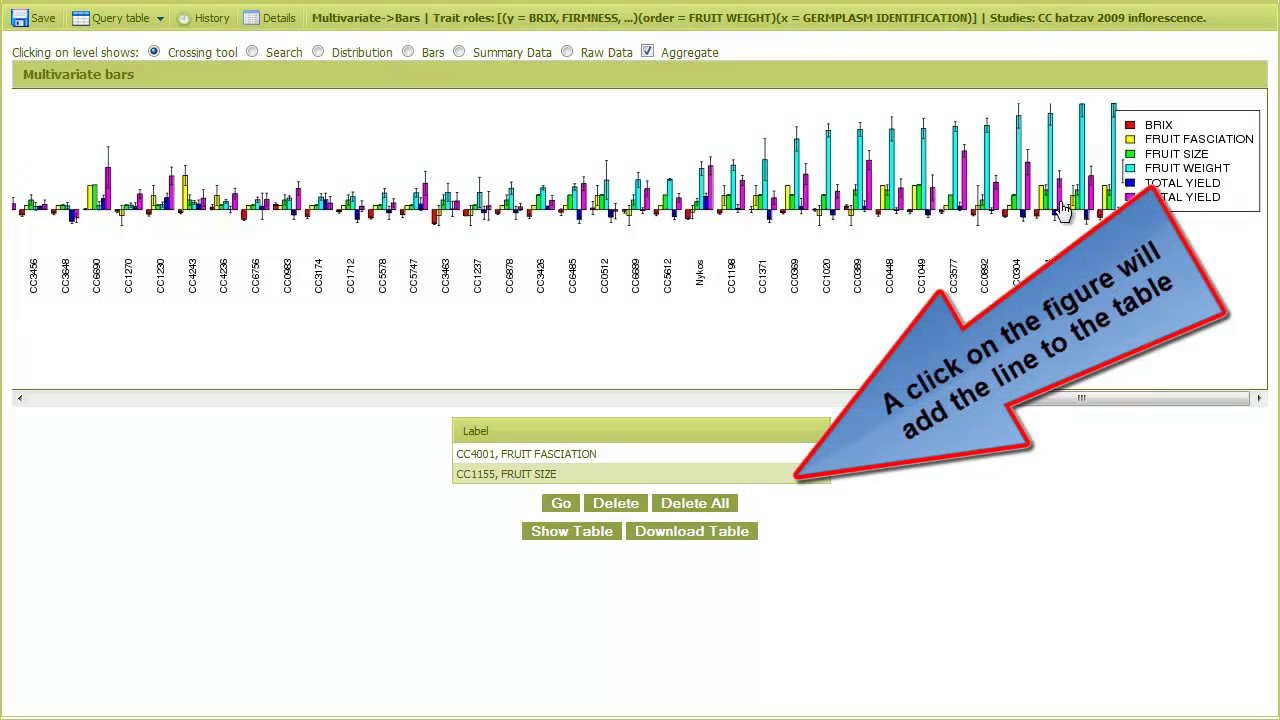
click(1046, 210)
click(1017, 212)
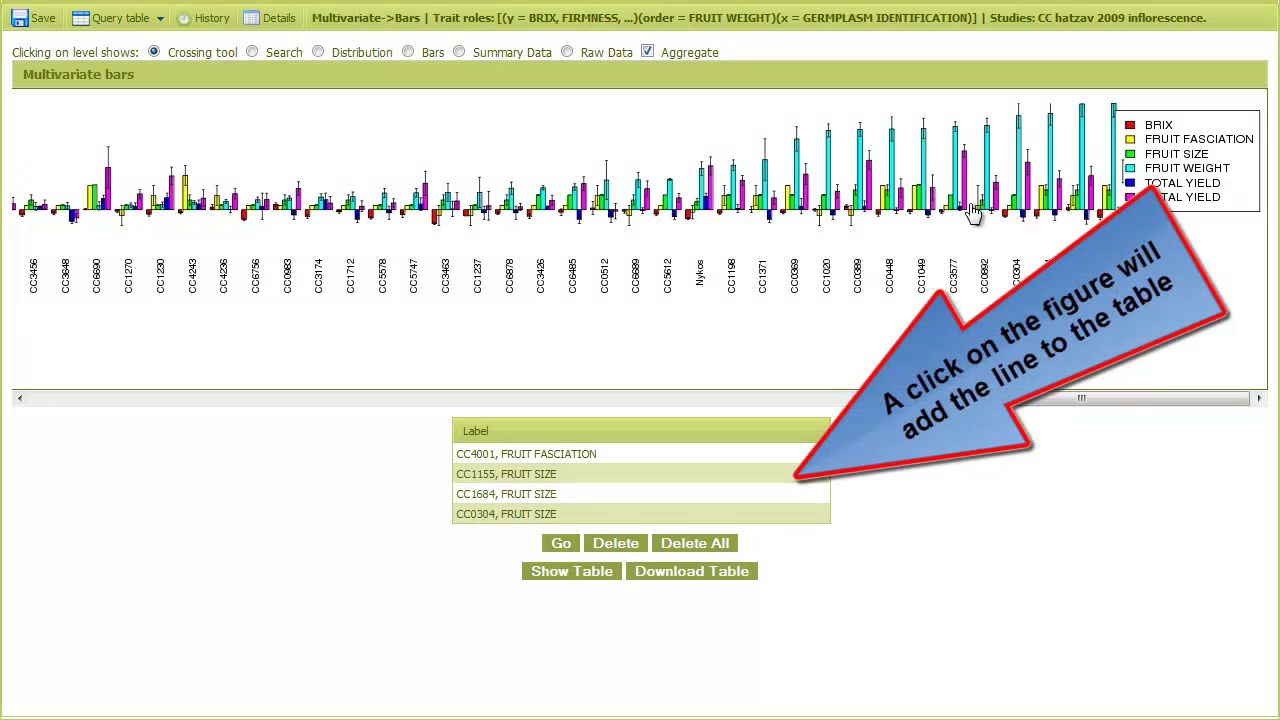
click(966, 213)
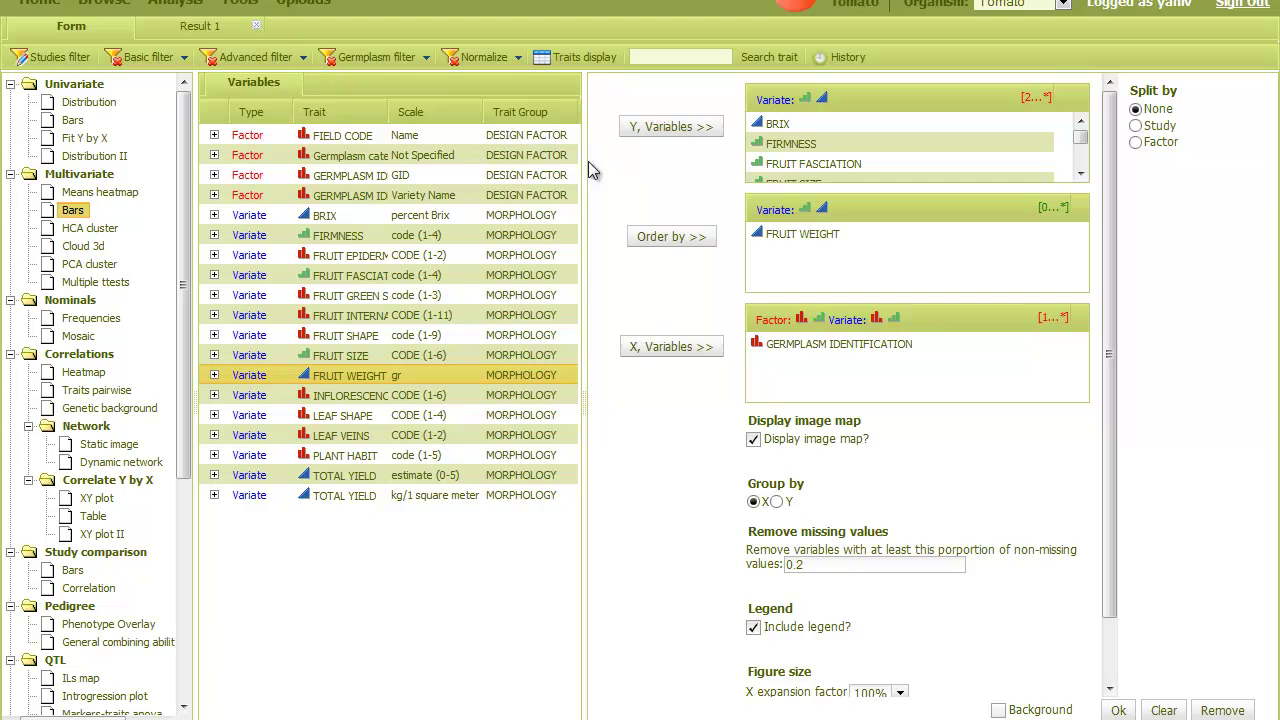
Step: Set Z-score normalization with Nykos as the control variety and rerun the Bars analysis
click(470, 57)
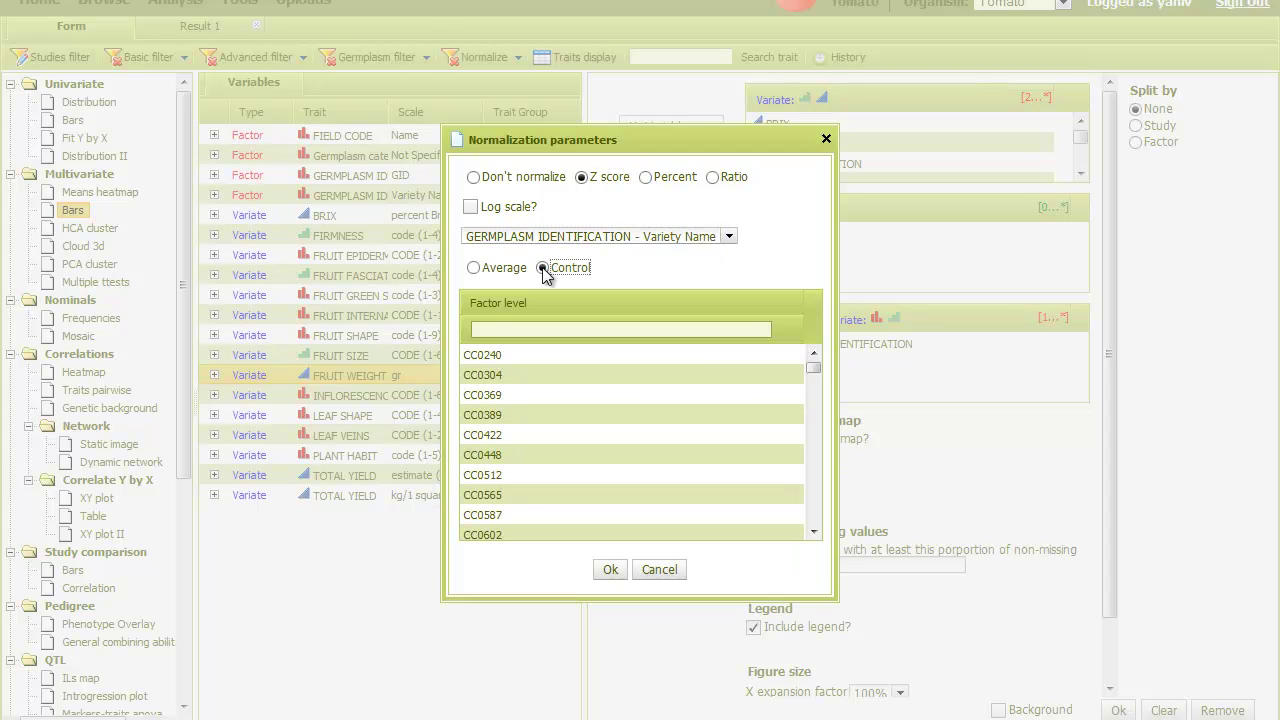
click(570, 329)
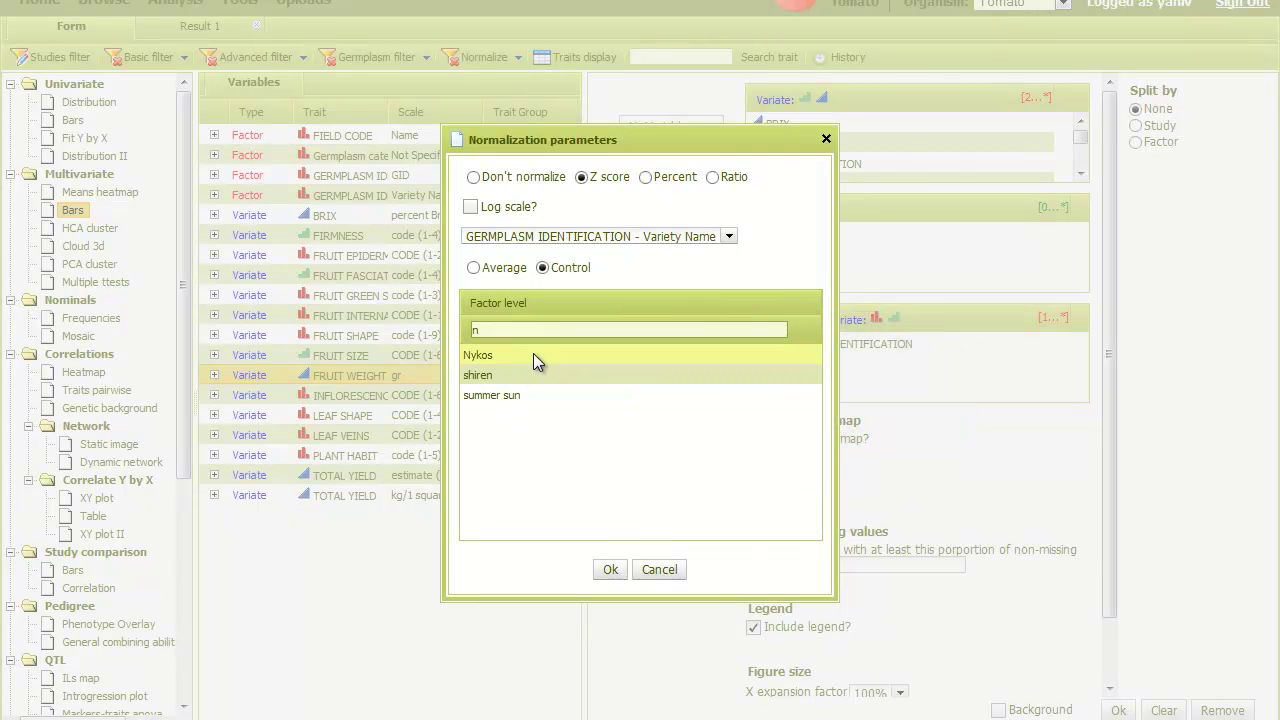
click(533, 353)
click(609, 570)
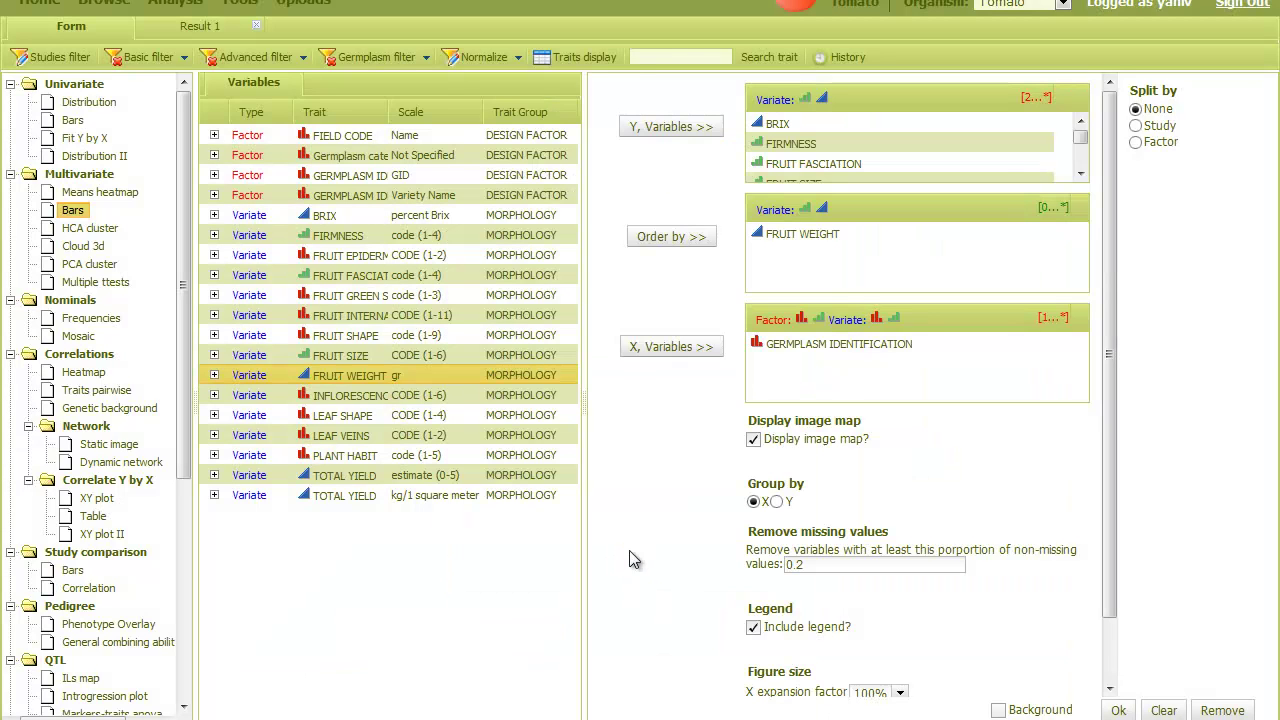
click(1118, 710)
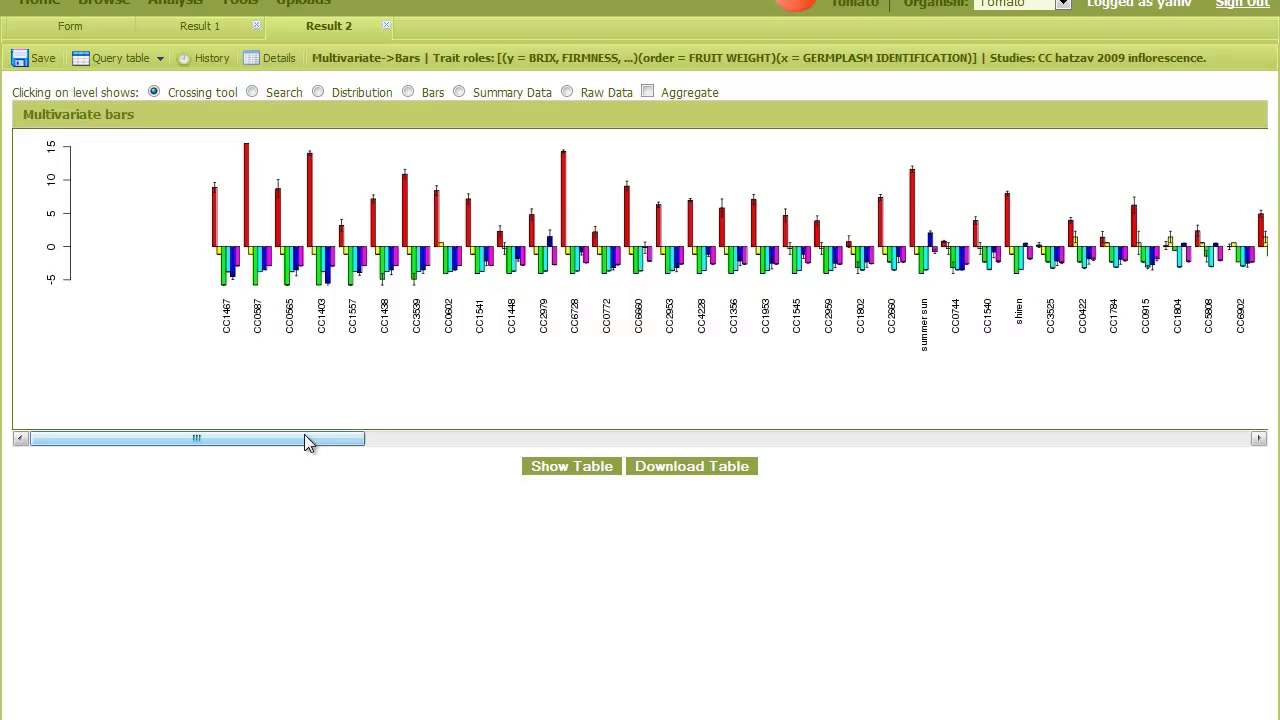
Step: Scroll across the Nykos-normalized Result 2 chart to review the varieties
drag(305, 438, 1241, 463)
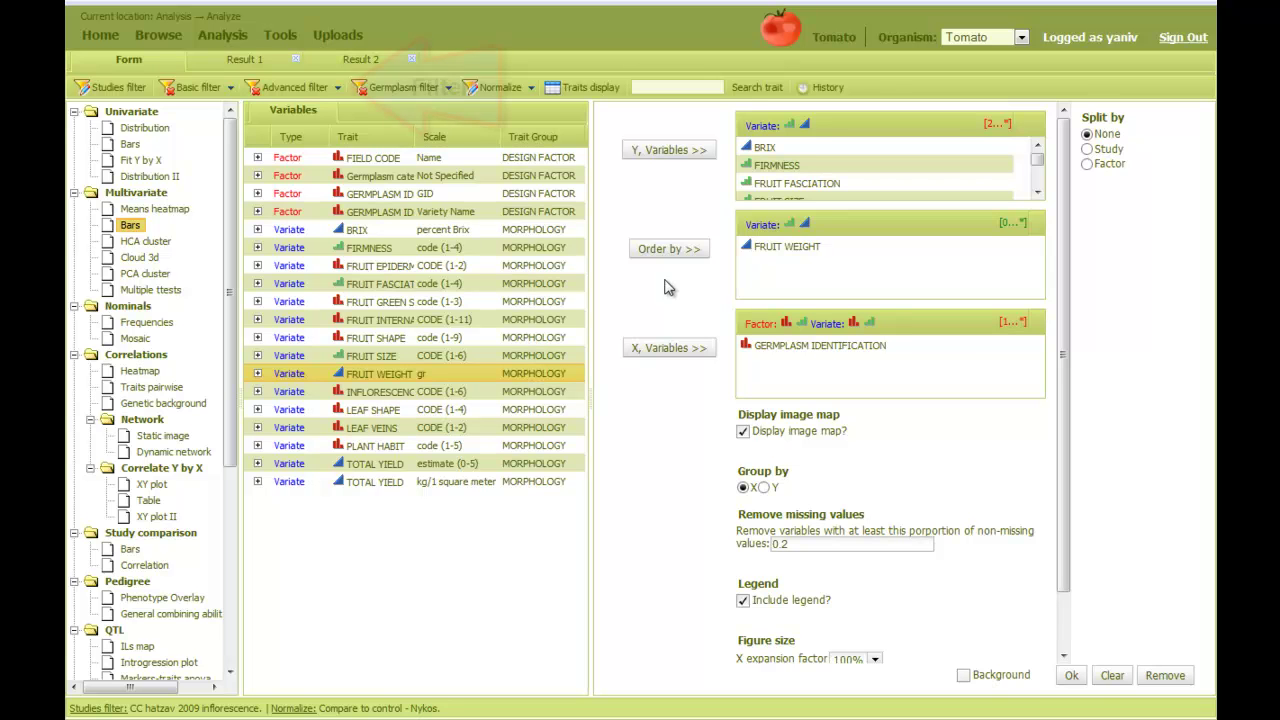
Step: Add and apply an advanced filter keeping the highest 10% of TOTAL YIELD (kg/1 square meter)
click(295, 87)
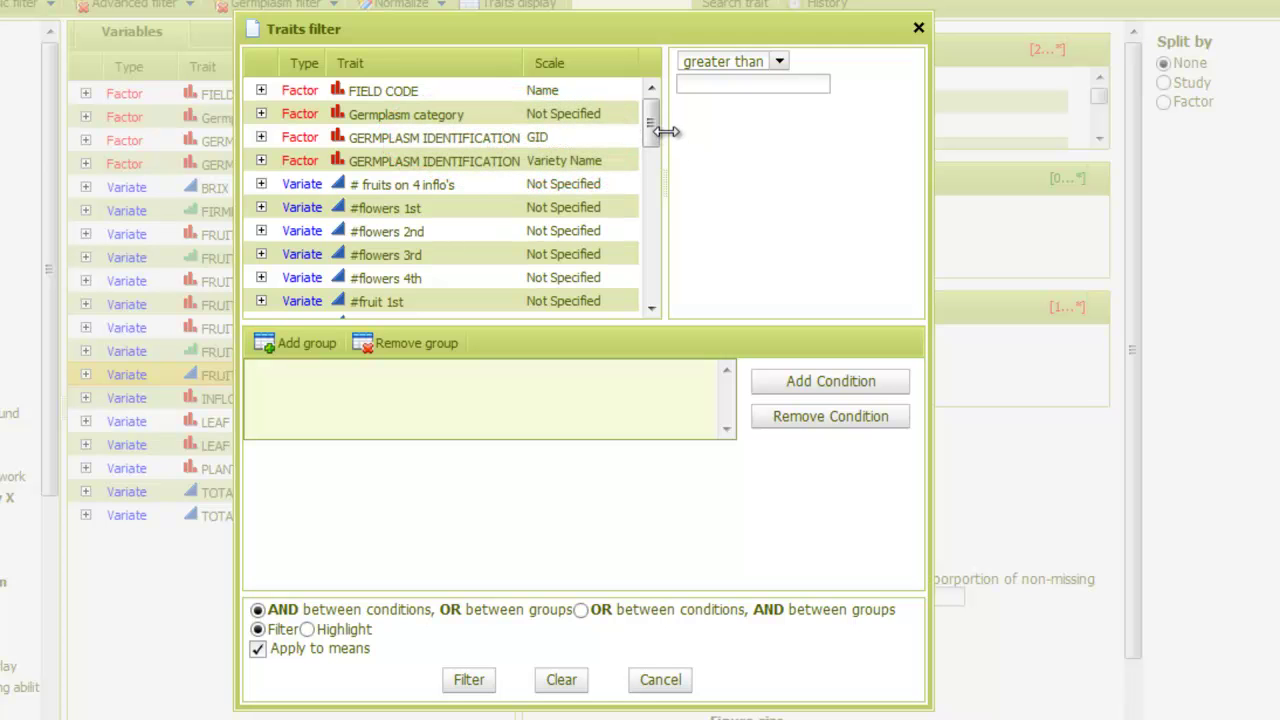
drag(651, 114, 655, 293)
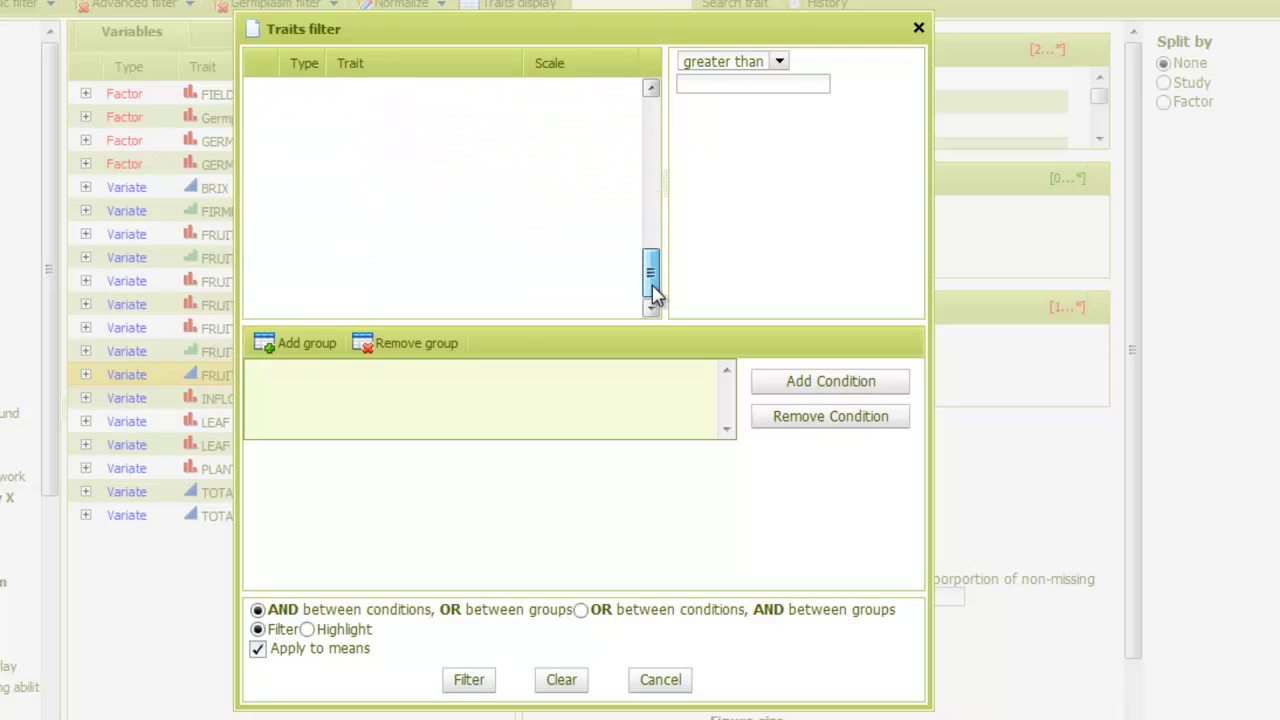
click(476, 312)
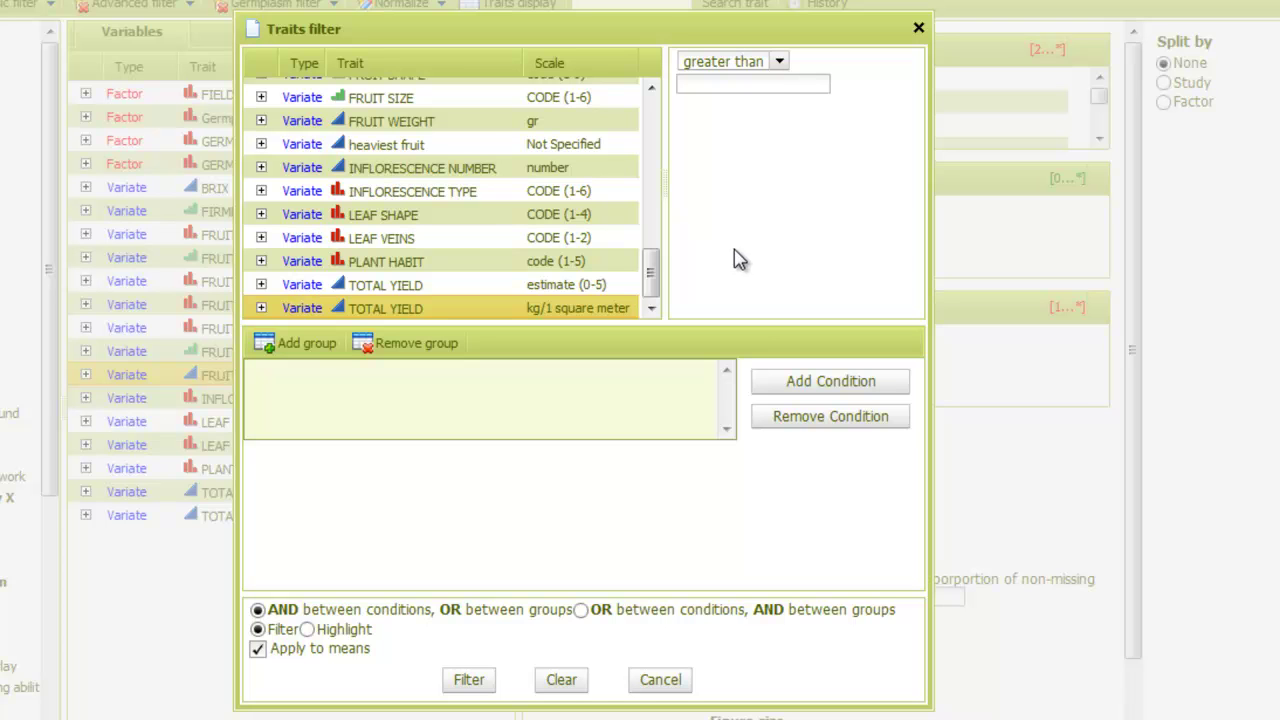
click(737, 62)
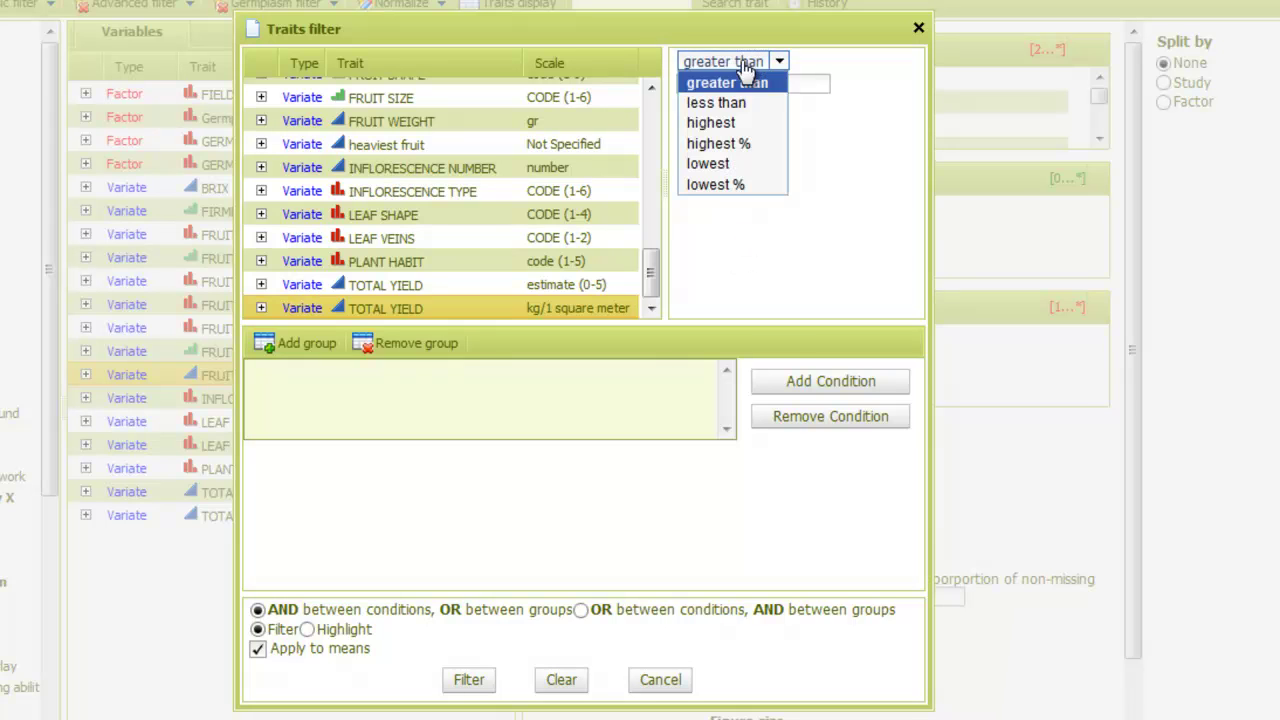
click(741, 145)
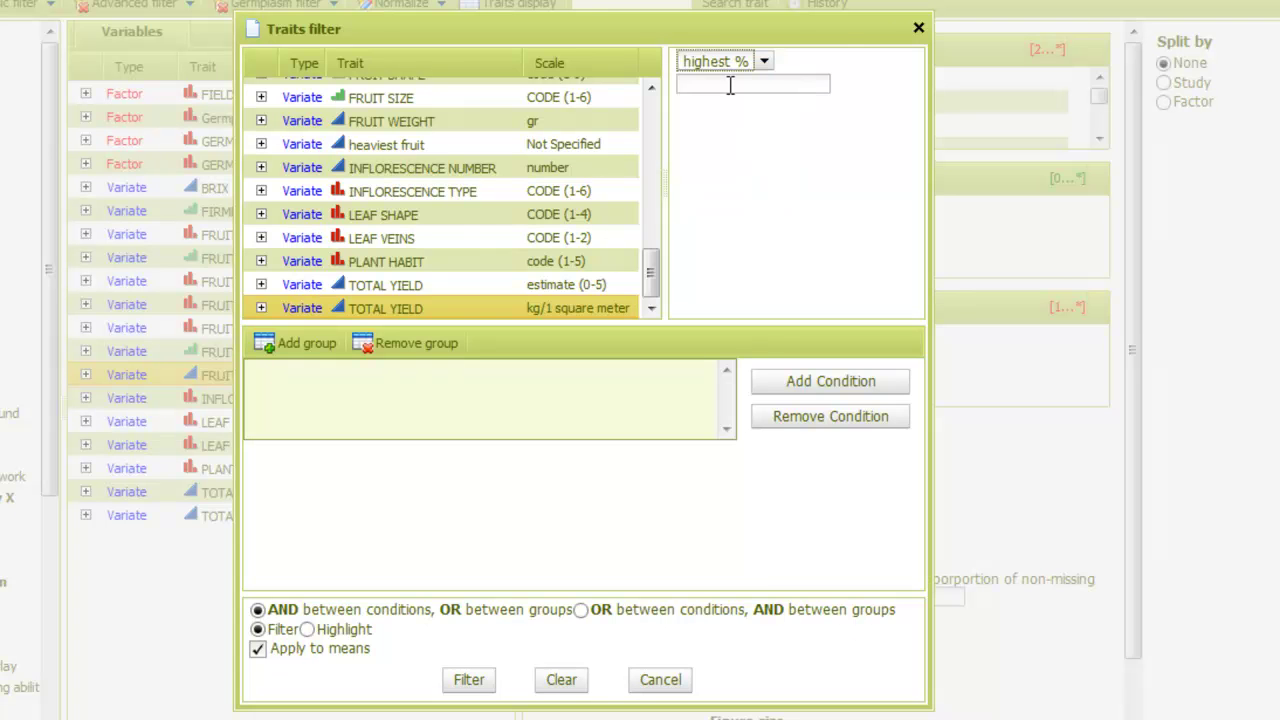
click(744, 88)
text(10)
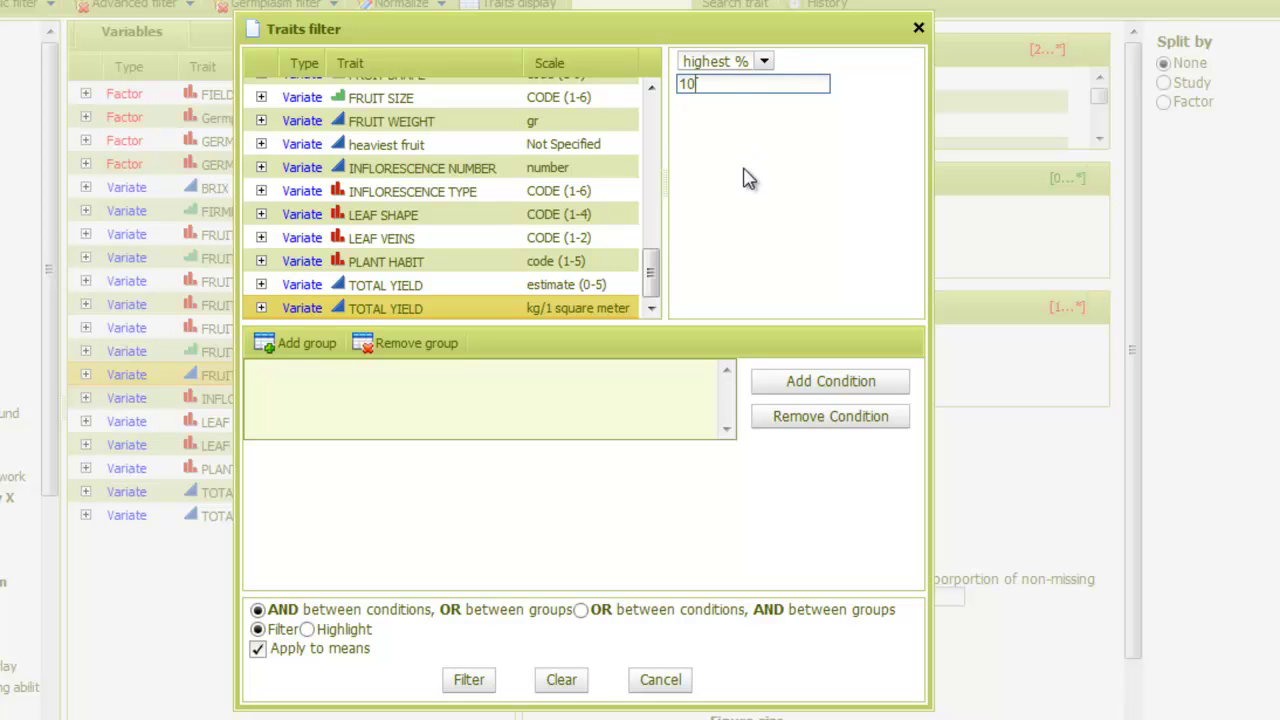
click(829, 386)
click(470, 681)
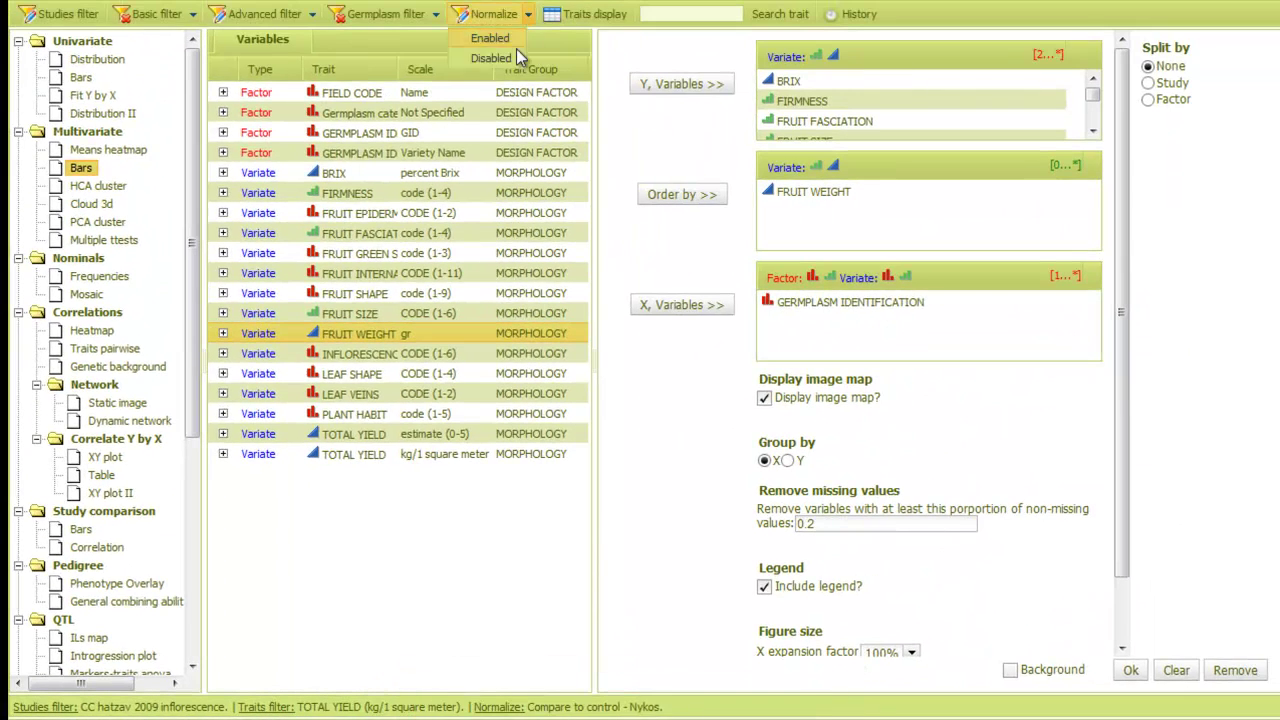
Step: Chart the filtered top-yield varieties, then redraw the chart with Include legend unchecked
click(1131, 672)
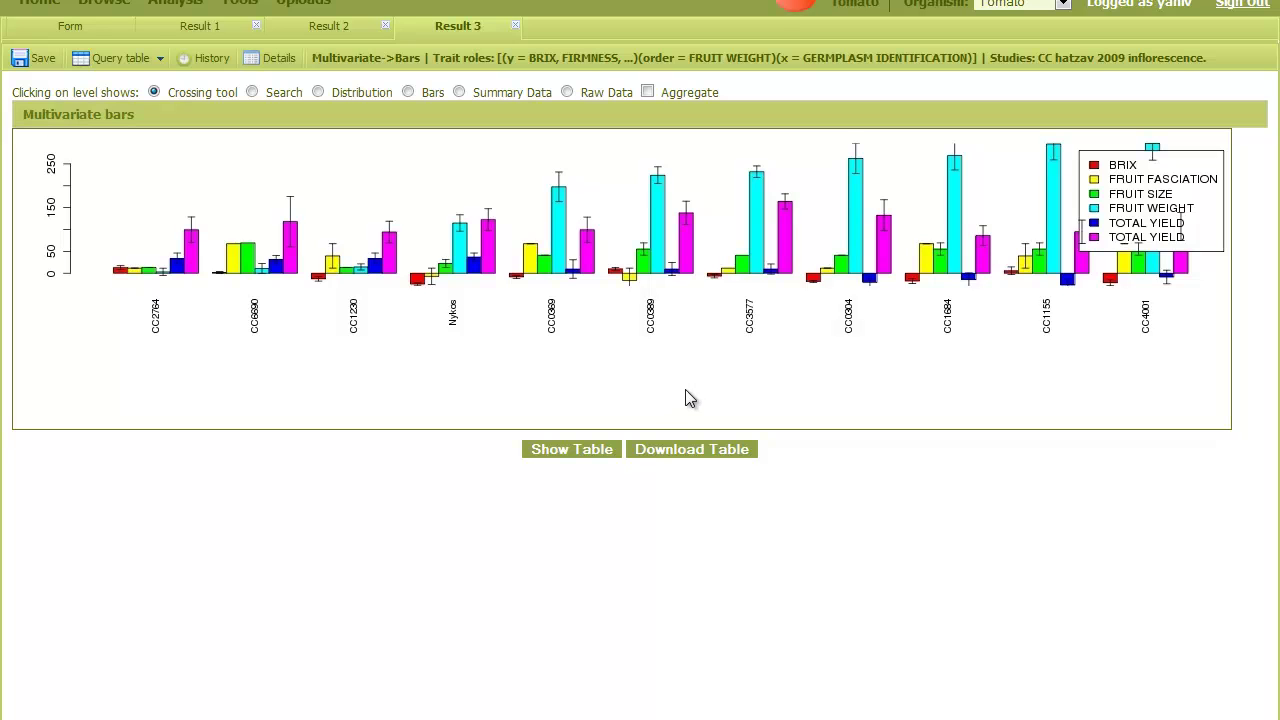
click(78, 27)
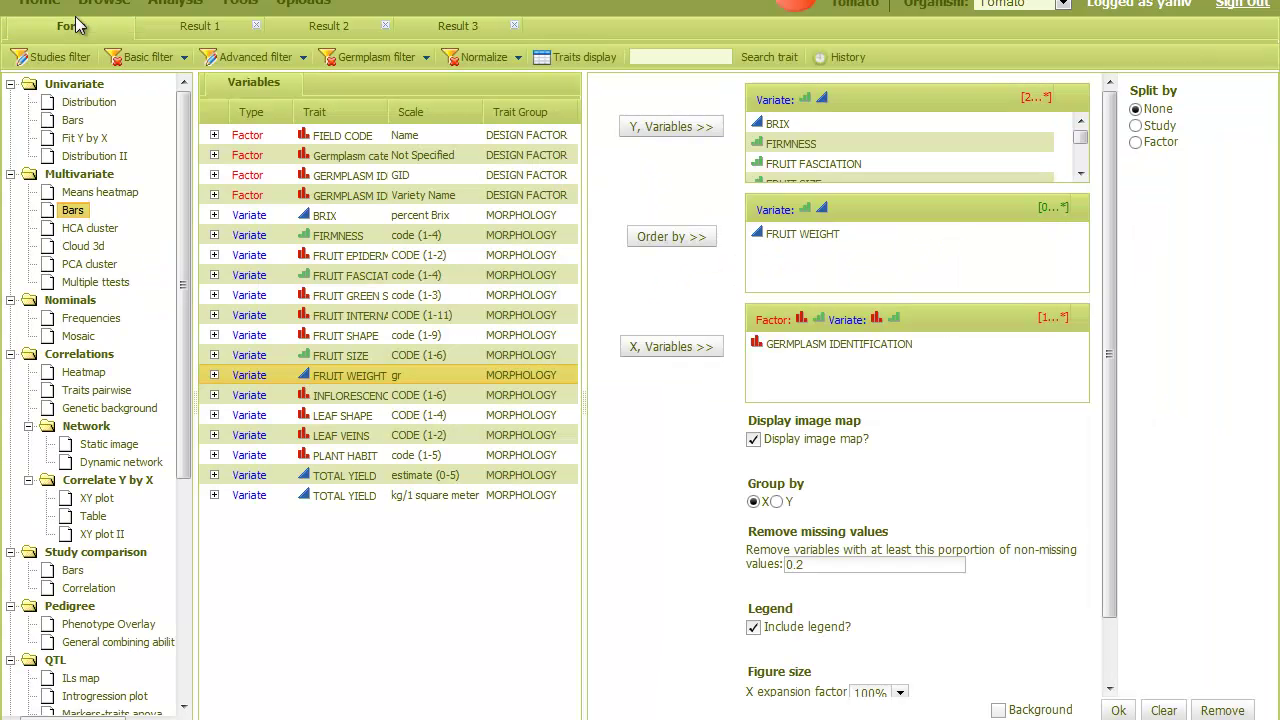
scroll(622, 488, down, 2)
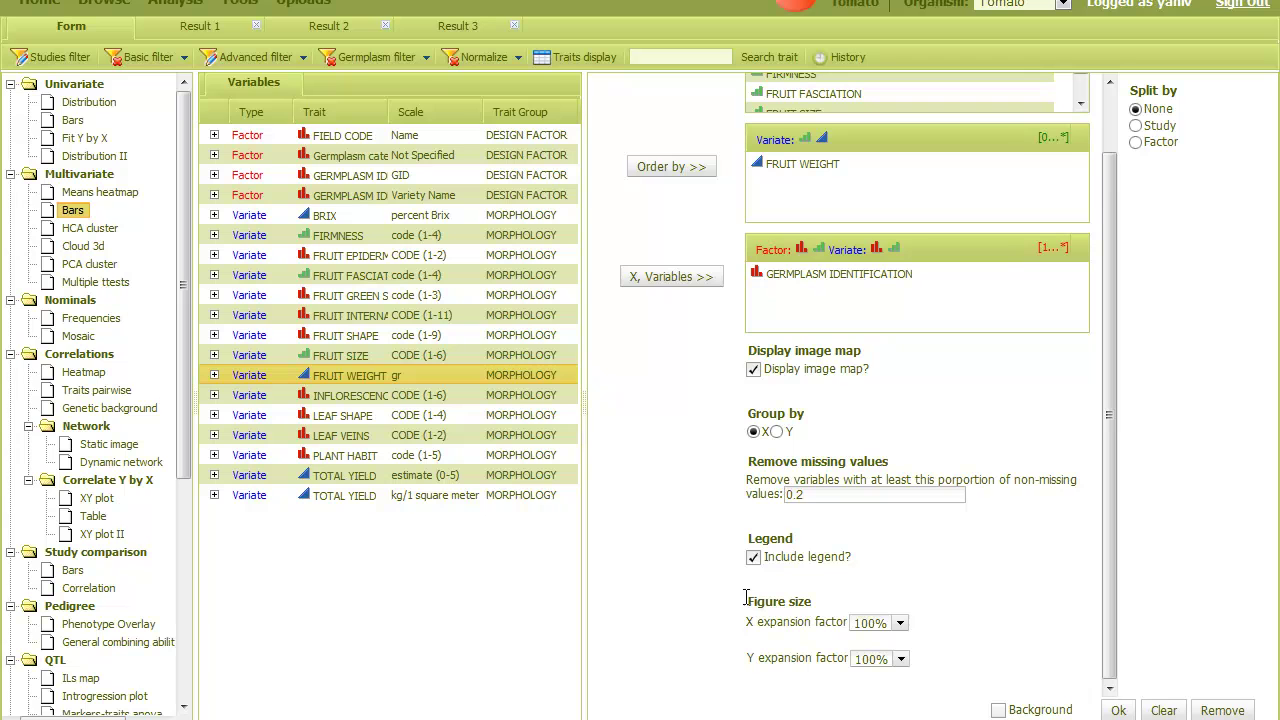
click(753, 559)
click(1118, 711)
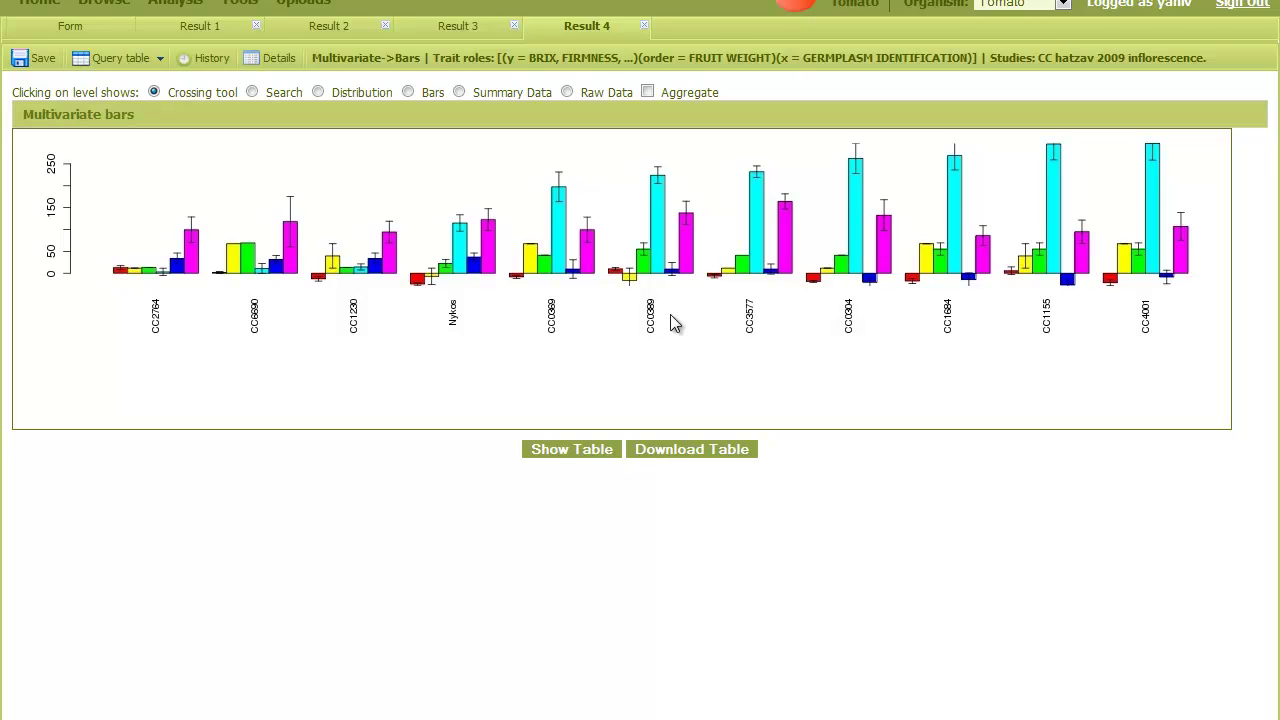
mouse_move(688, 272)
Step: Return from the Result 5 chart to the Bars analysis form
click(87, 36)
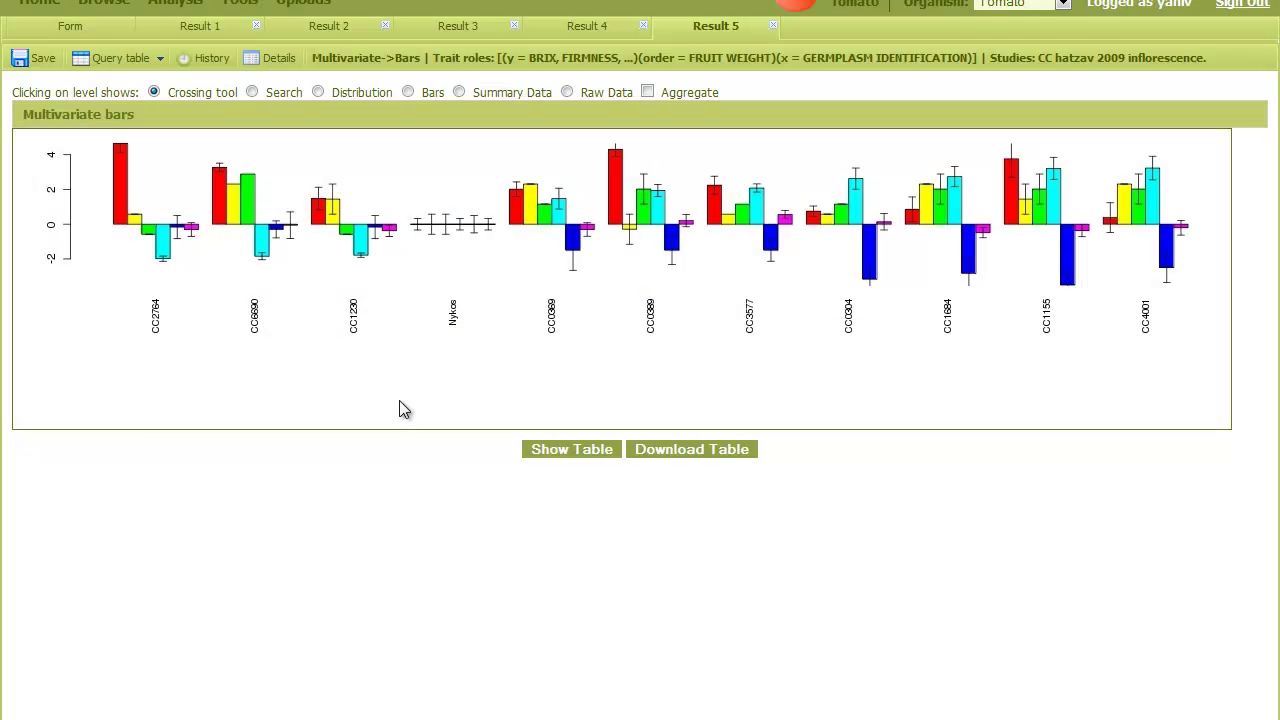
Step: Switch the Group by option from X to Y to group bars by trait
click(87, 27)
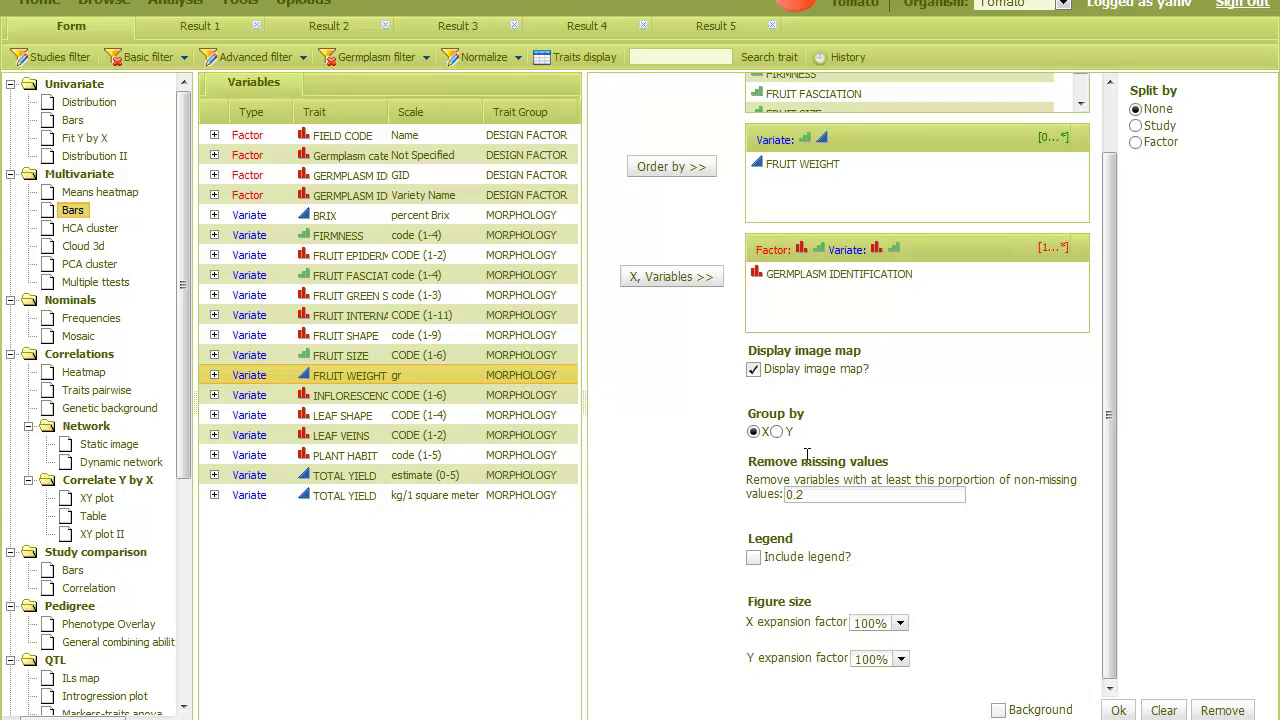
click(777, 432)
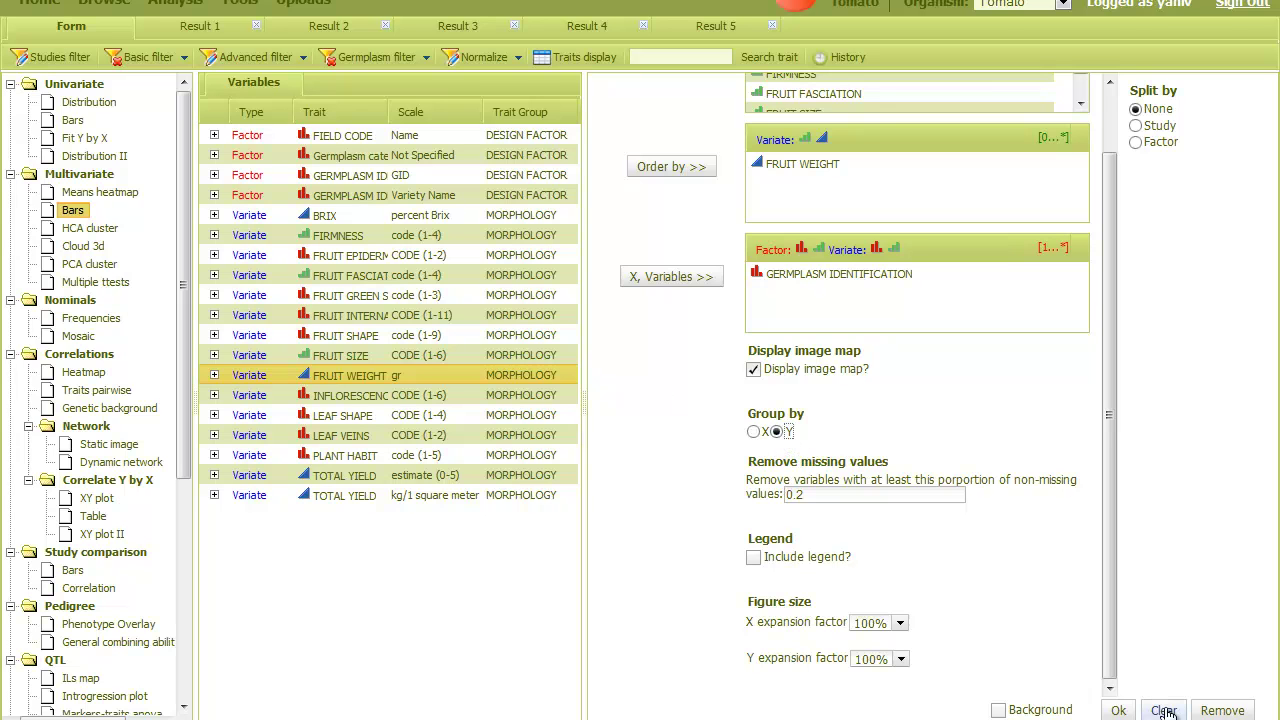